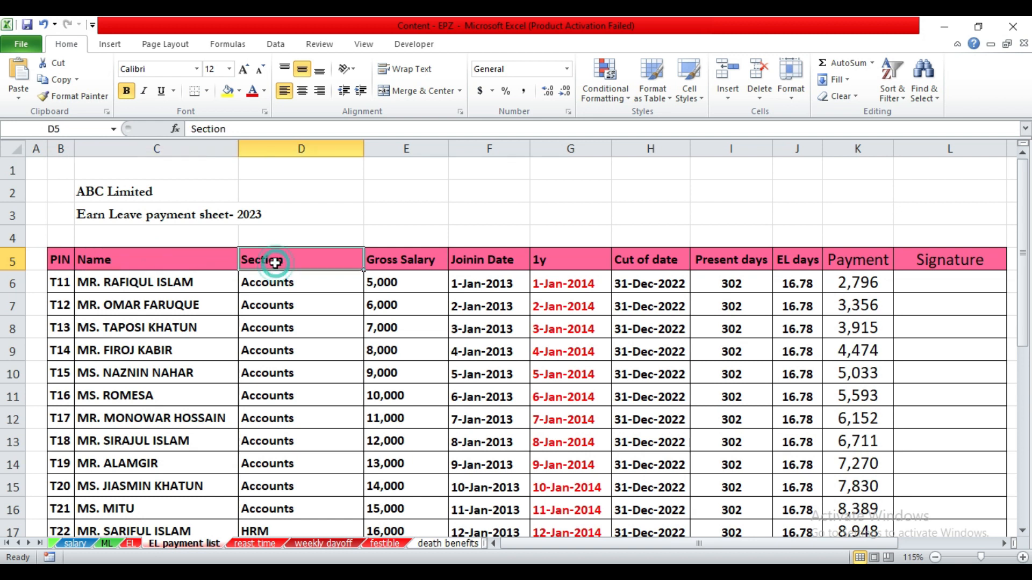
# Review the column headings of the earn leave payment sheet from Gross Salary through Signature.
pyautogui.click(397, 259)
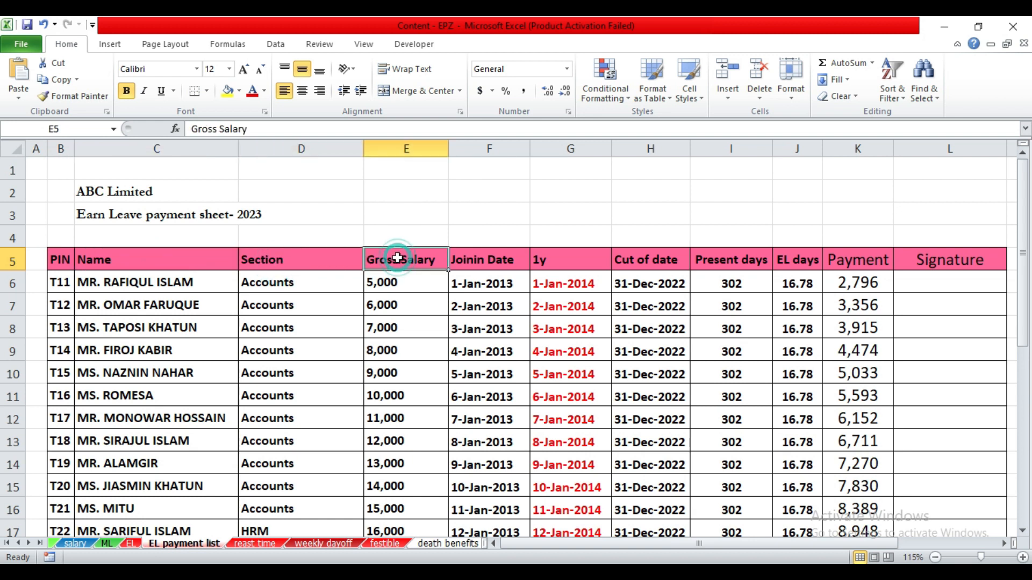
pyautogui.click(495, 260)
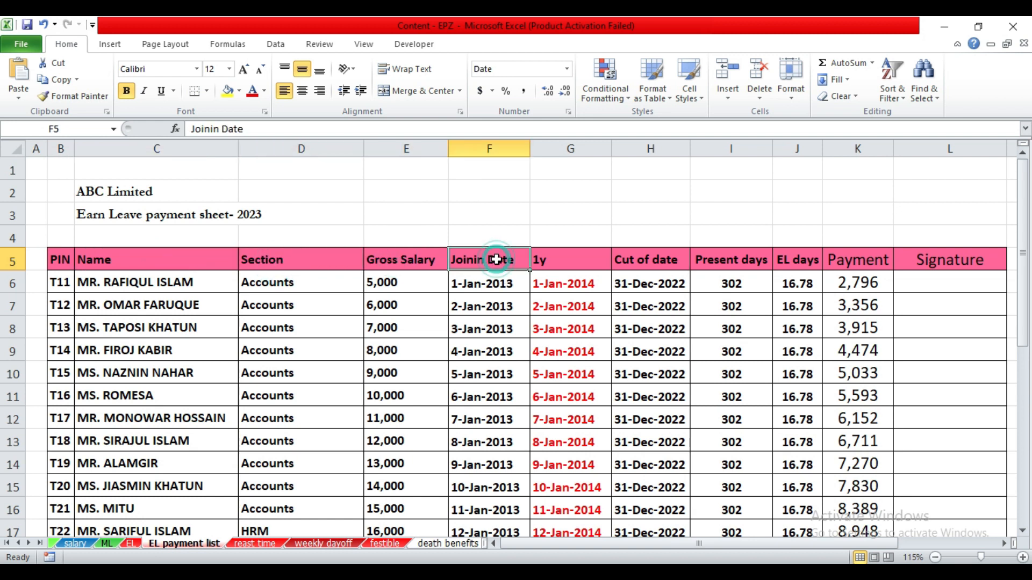
pyautogui.click(755, 266)
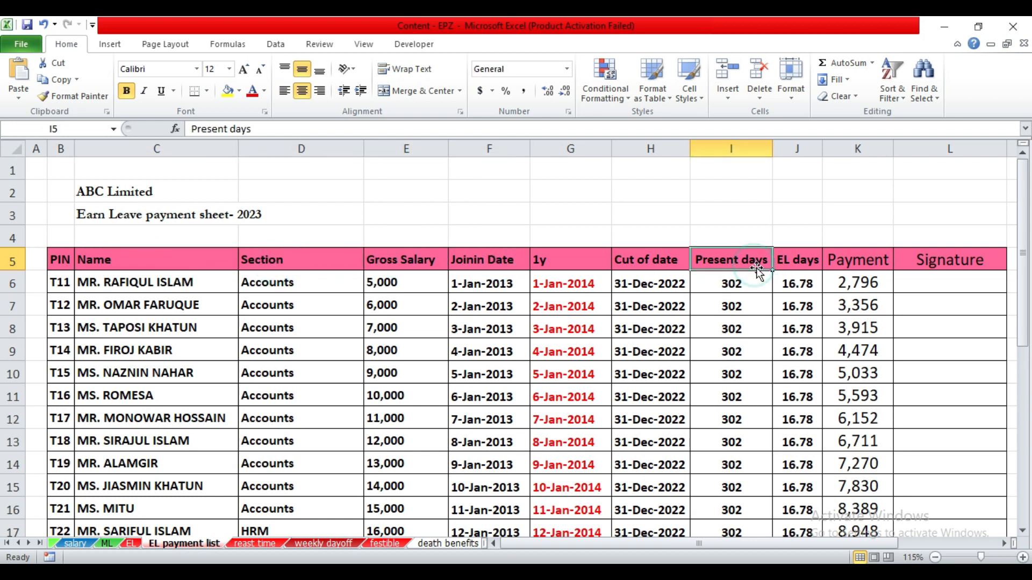
pyautogui.click(800, 262)
pyautogui.click(851, 264)
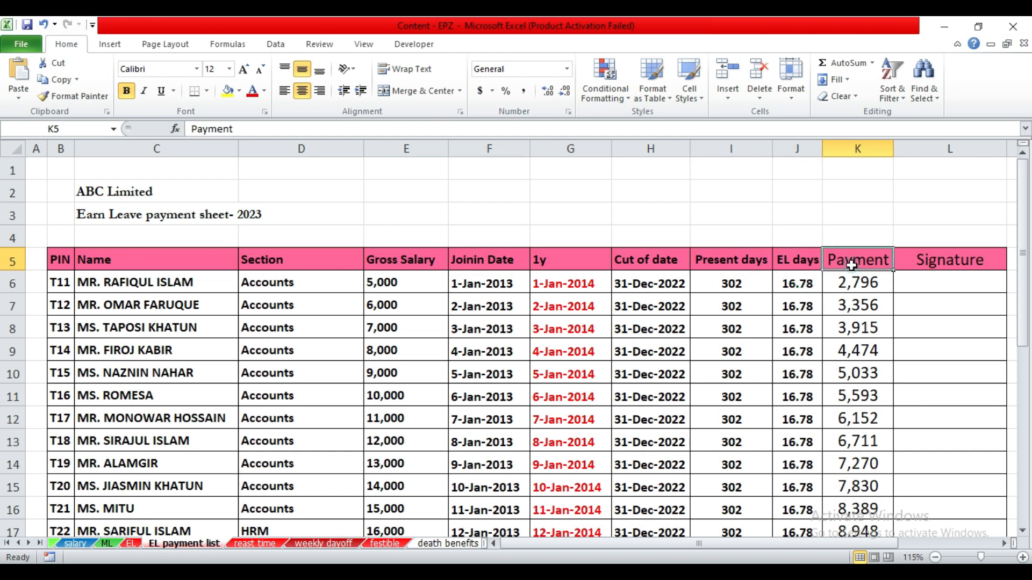
pyautogui.click(953, 263)
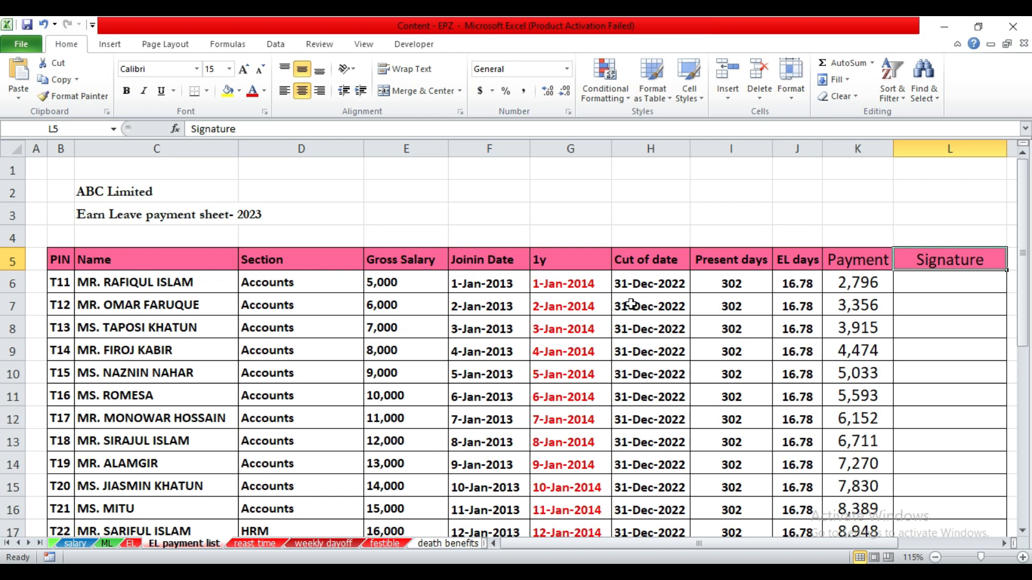
# Examine the Cut of date column and the formulas behind EL days and Payment in row 6.
pyautogui.click(662, 287)
pyautogui.click(649, 196)
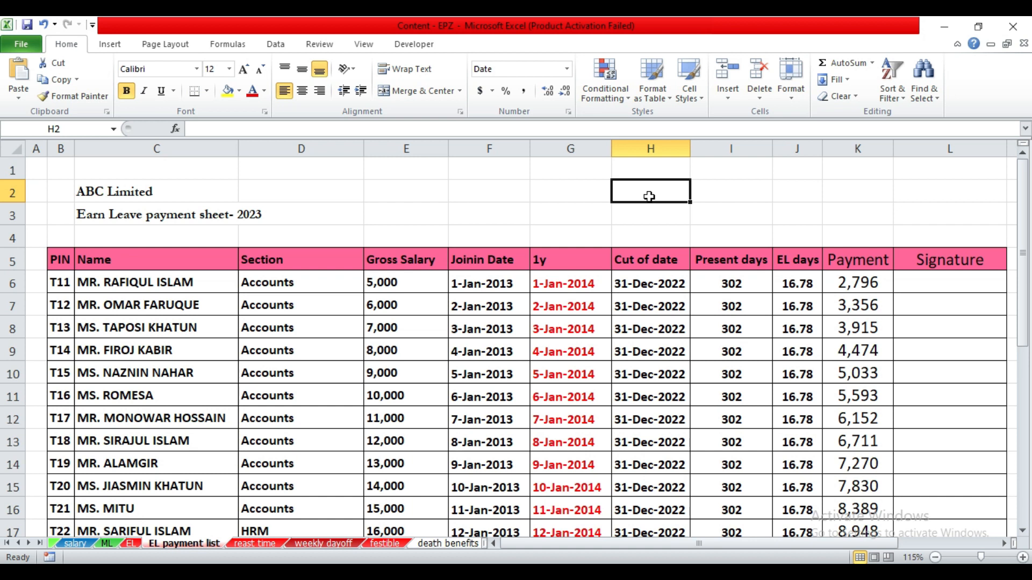
pyautogui.click(651, 149)
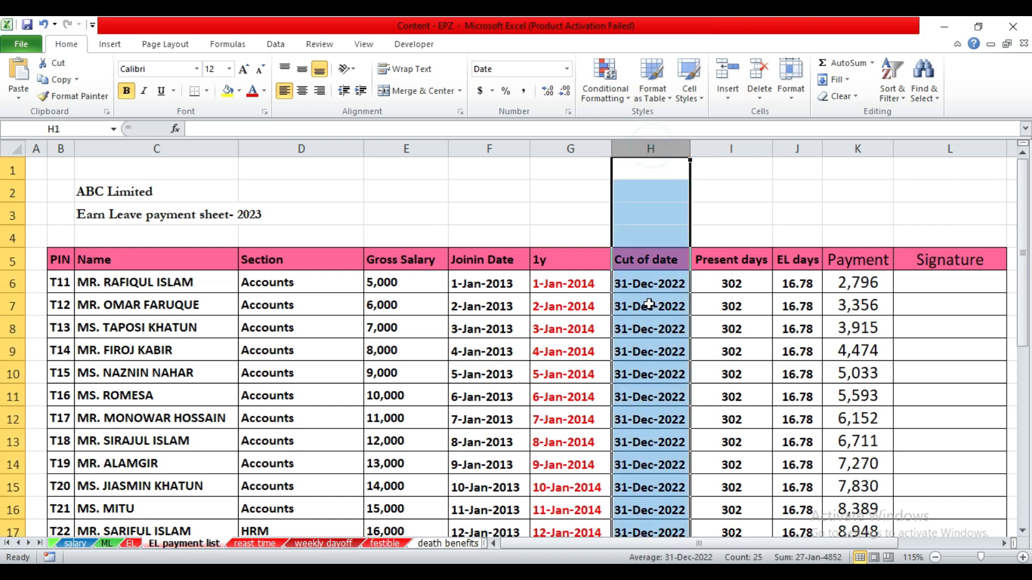
pyautogui.click(673, 287)
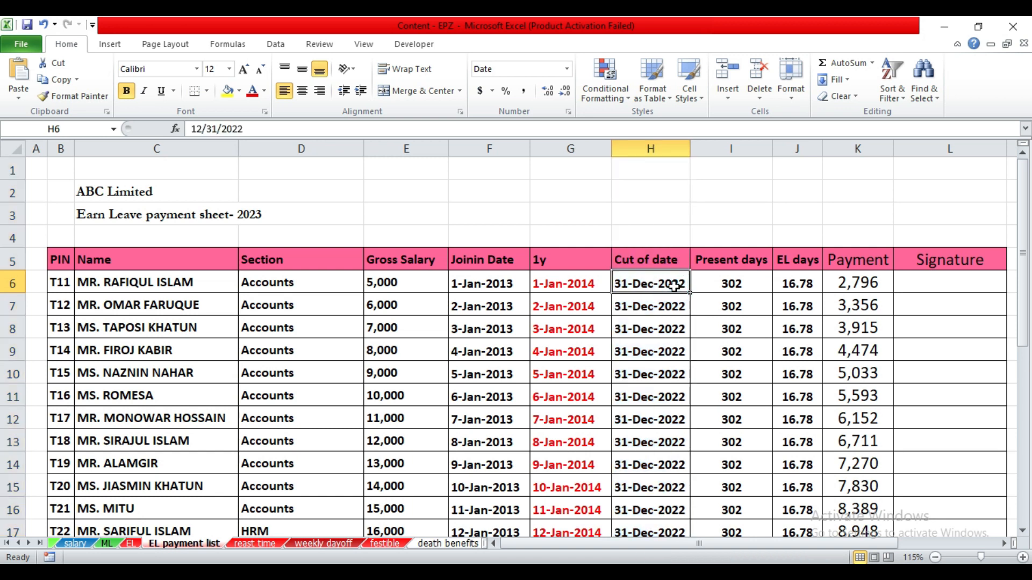
pyautogui.click(791, 285)
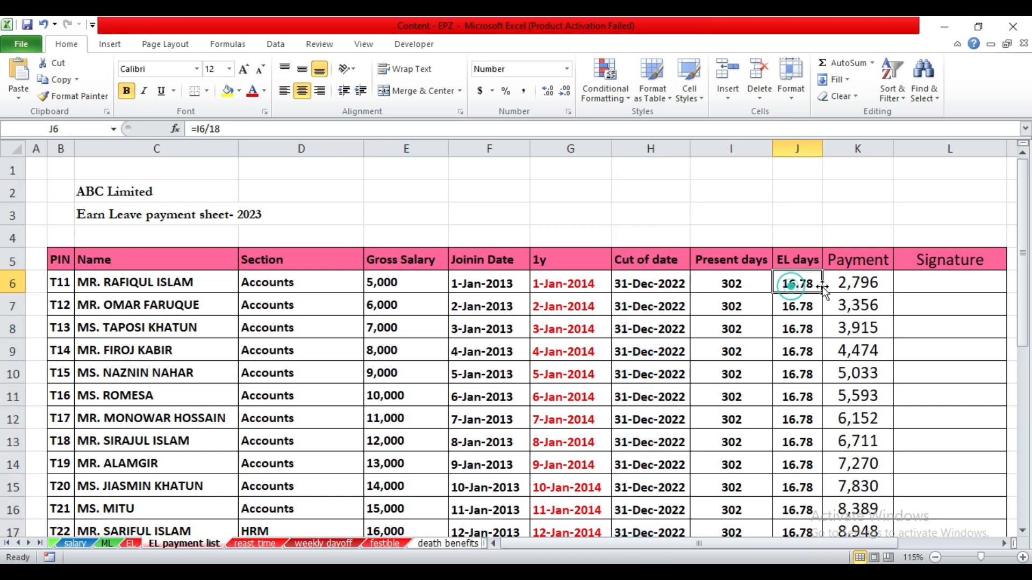
pyautogui.click(872, 283)
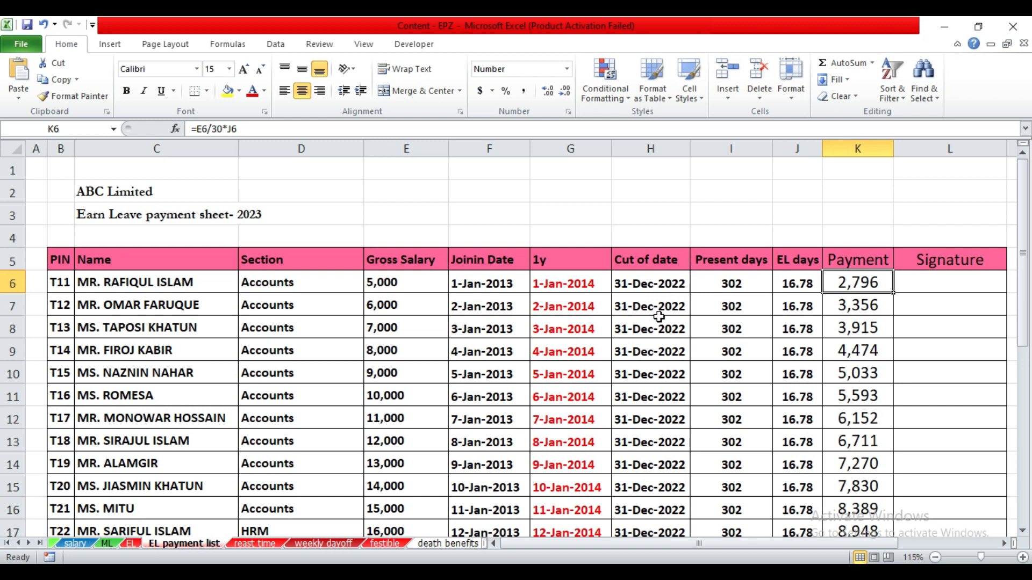
pyautogui.click(746, 284)
pyautogui.click(797, 283)
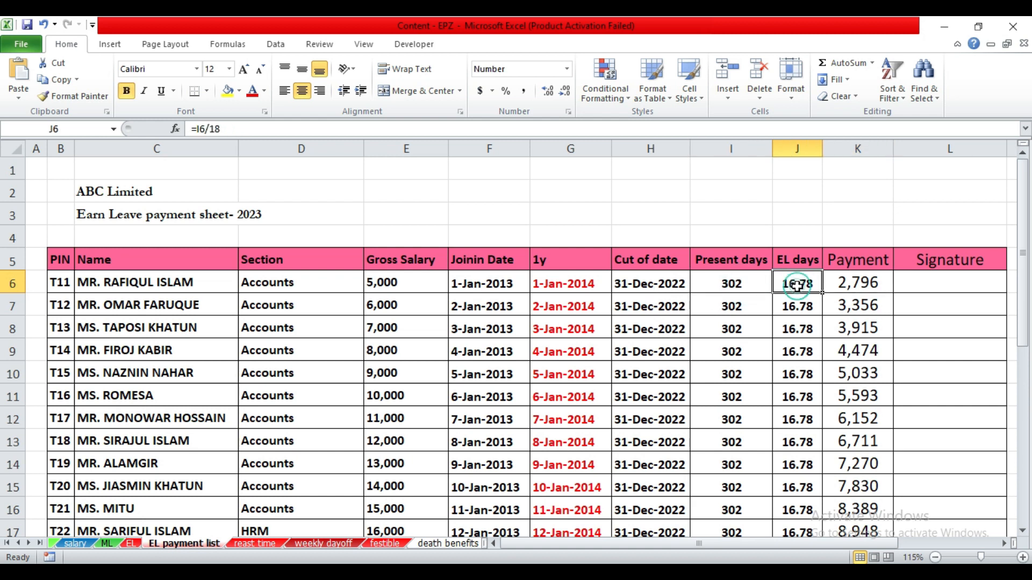
pyautogui.click(862, 285)
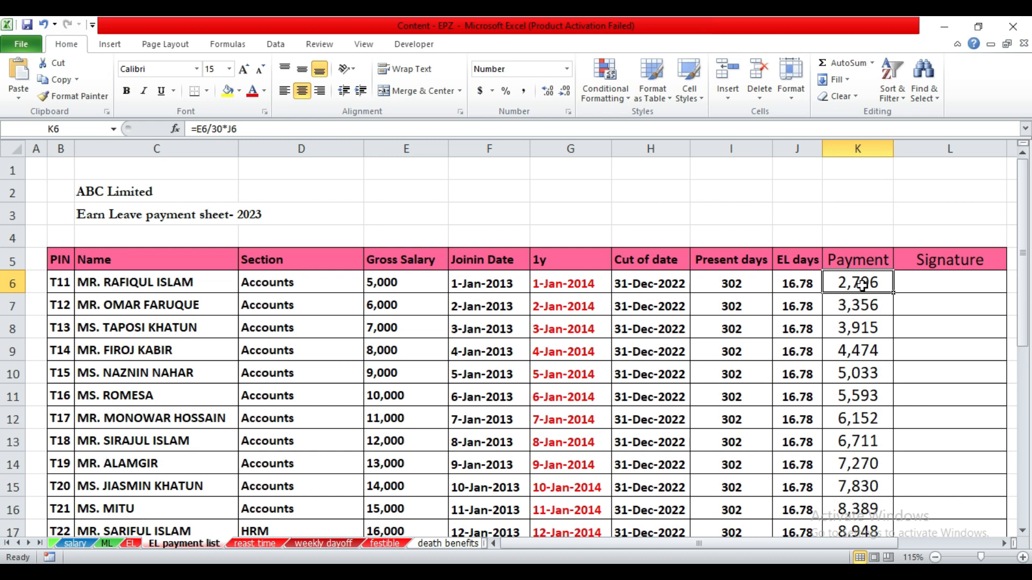
pyautogui.click(655, 284)
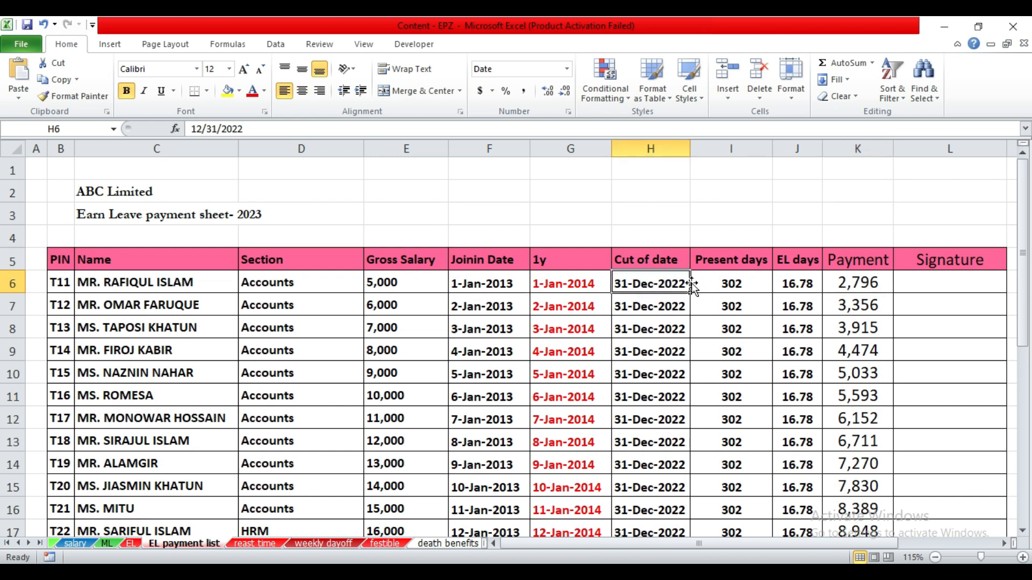
pyautogui.scroll(-3, 739, 494)
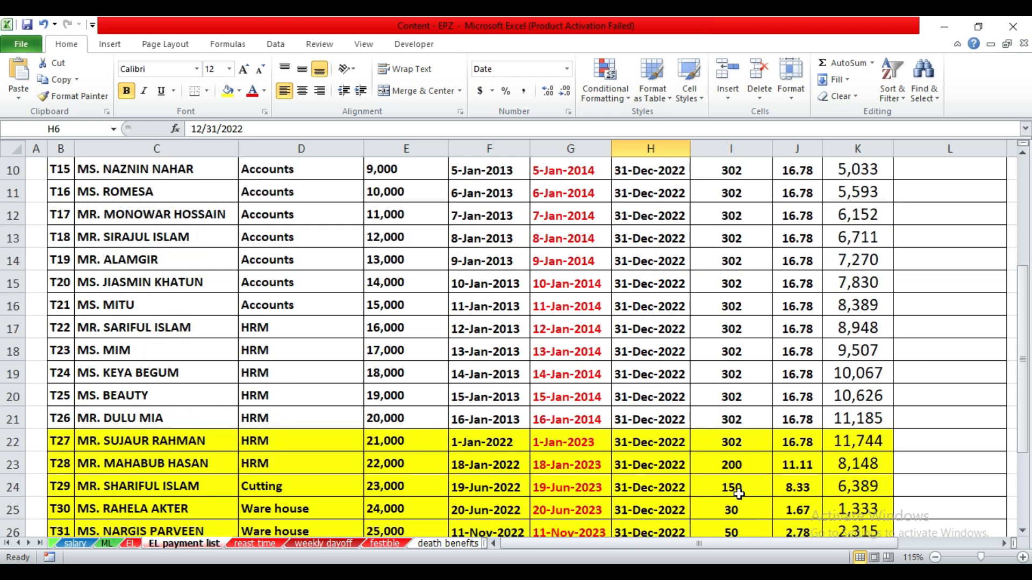
pyautogui.scroll(3, 738, 494)
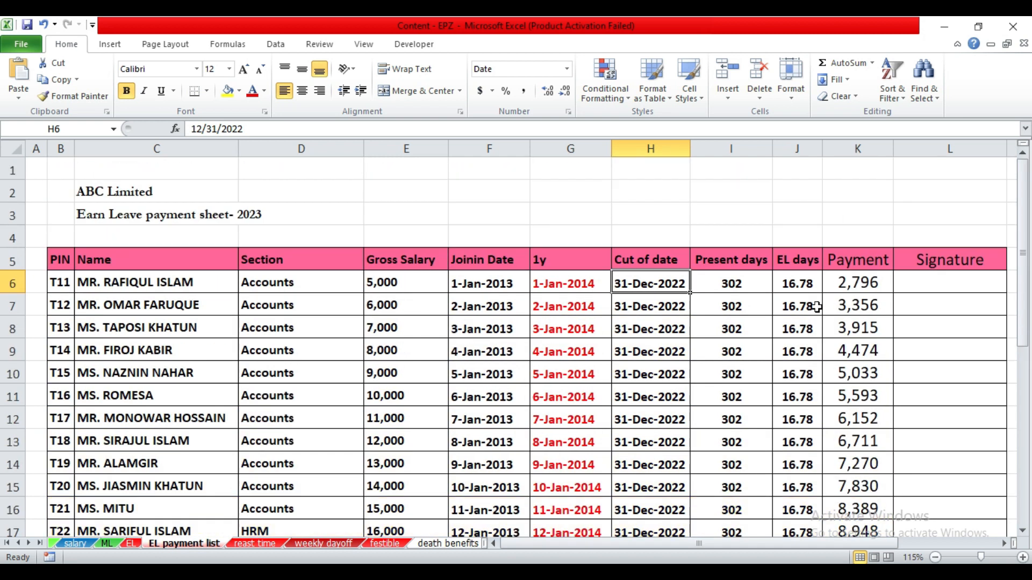
# Clear the EL days and Payment values in J6:K12.
pyautogui.click(806, 282)
pyautogui.moveTo(800, 284); pyautogui.dragTo(860, 417)
pyautogui.press('Delete')
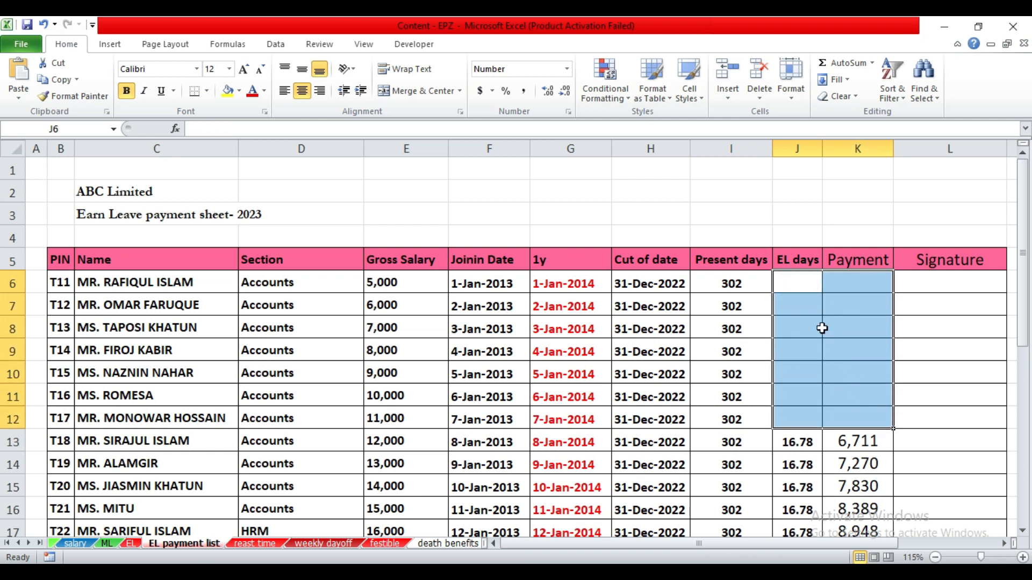
# Enter the formula =I6/18 in J6 to calculate EL days from the present days.
pyautogui.click(798, 286)
pyautogui.write('=')
pyautogui.click(738, 287)
pyautogui.write('/')
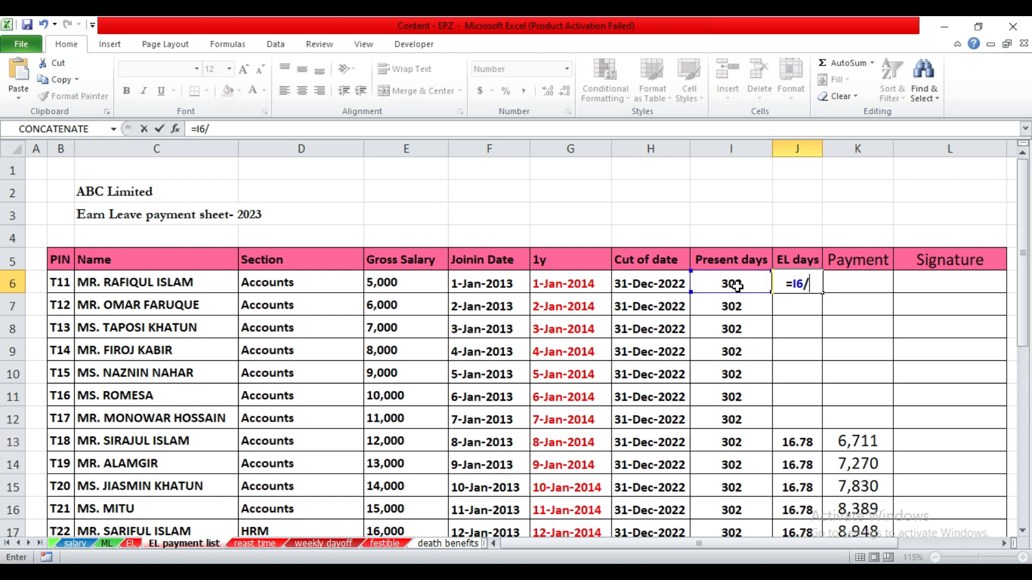
pyautogui.write('18')
pyautogui.press('Return')
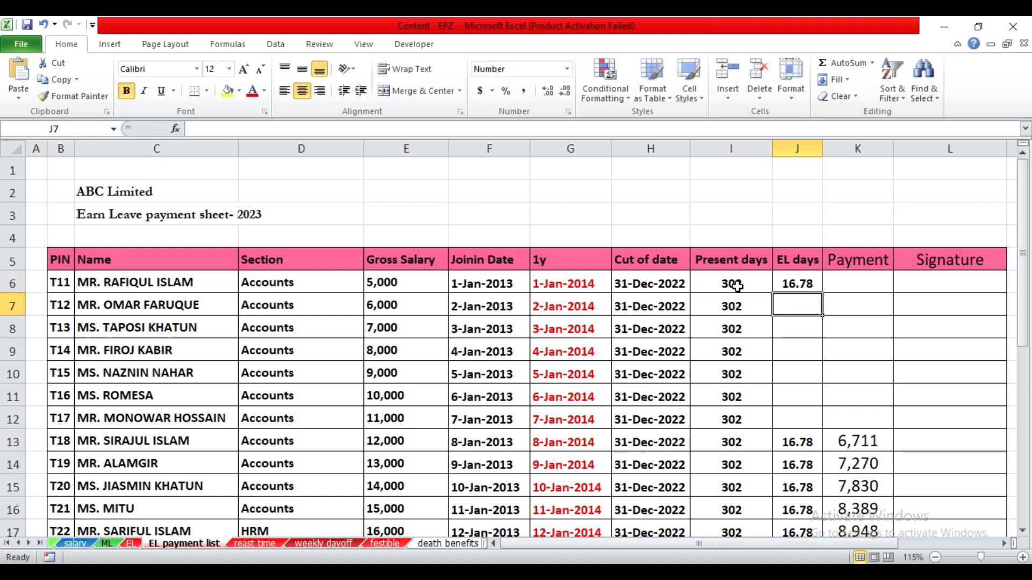
# Copy the J6 formula down the EL days column to the last employee row and check the filled rows.
pyautogui.click(809, 283)
pyautogui.moveTo(821, 293); pyautogui.dragTo(834, 420)
pyautogui.doubleClick(823, 429)
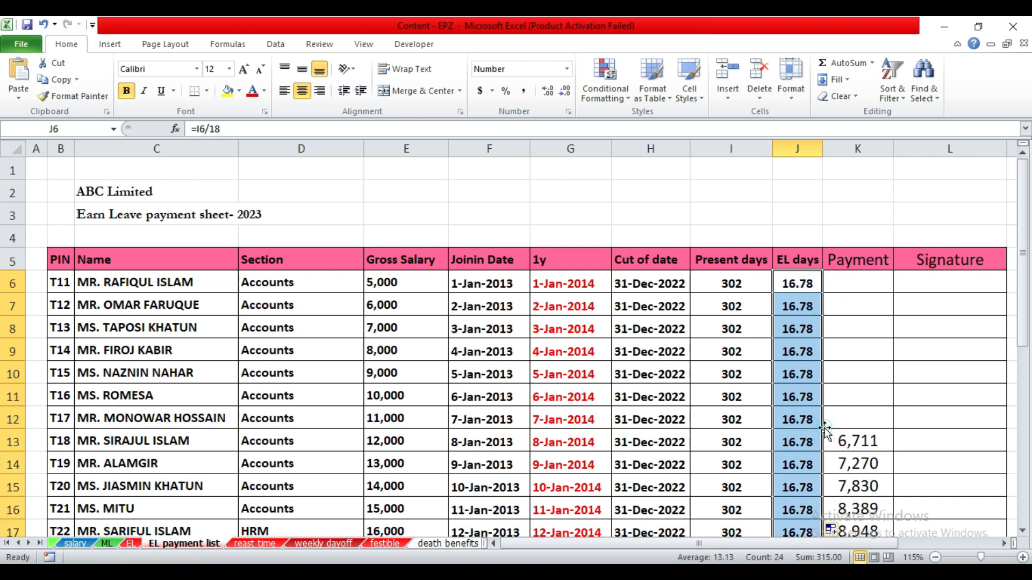
pyautogui.scroll(-3, 822, 430)
pyautogui.scroll(-3, 823, 430)
pyautogui.scroll(6, 822, 429)
pyautogui.click(803, 285)
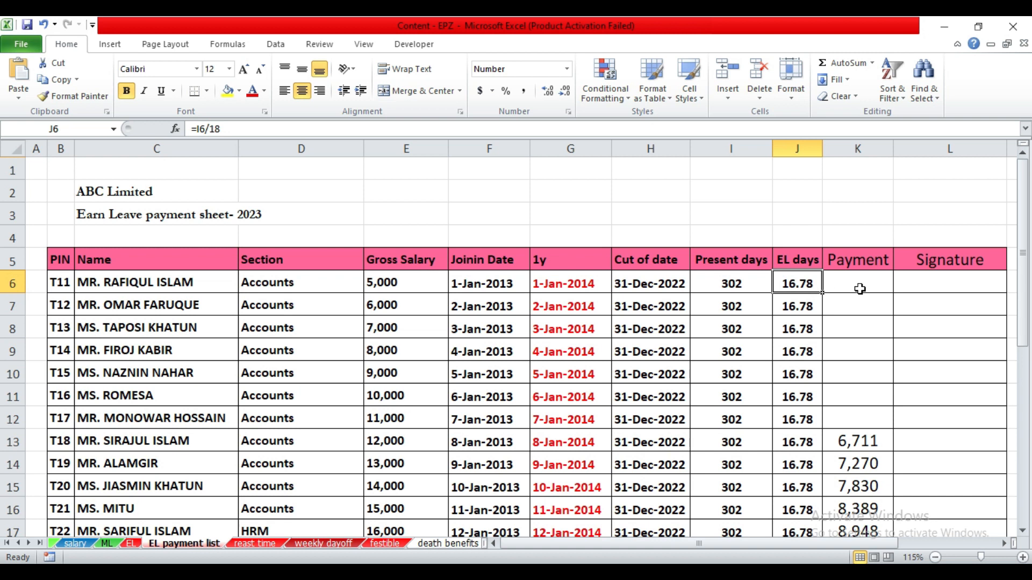
# Enter the formula =E6/30*J6 in K6 to calculate the leave payment from gross salary and EL days.
pyautogui.click(855, 290)
pyautogui.write('=')
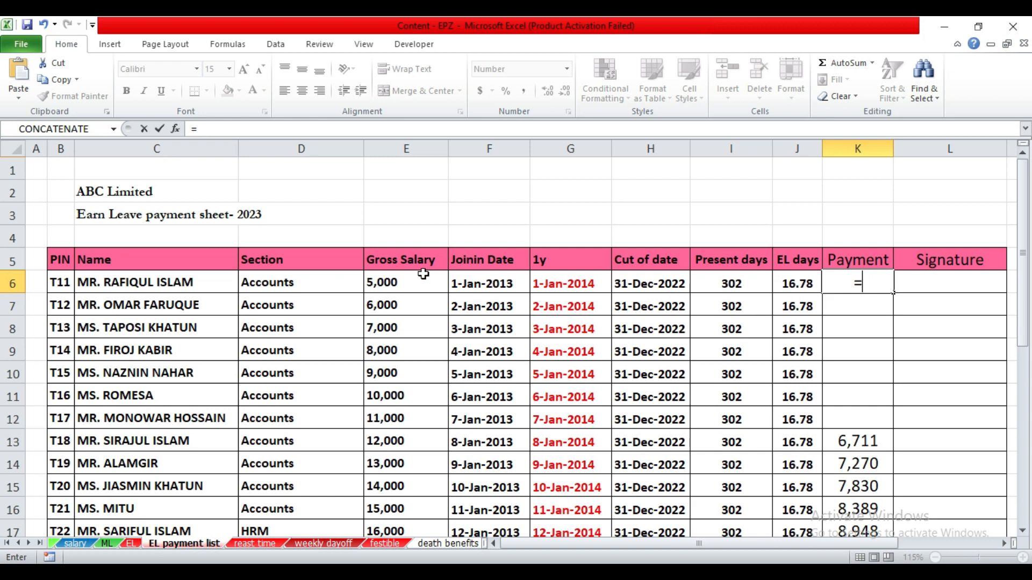
pyautogui.click(404, 274)
pyautogui.write('/')
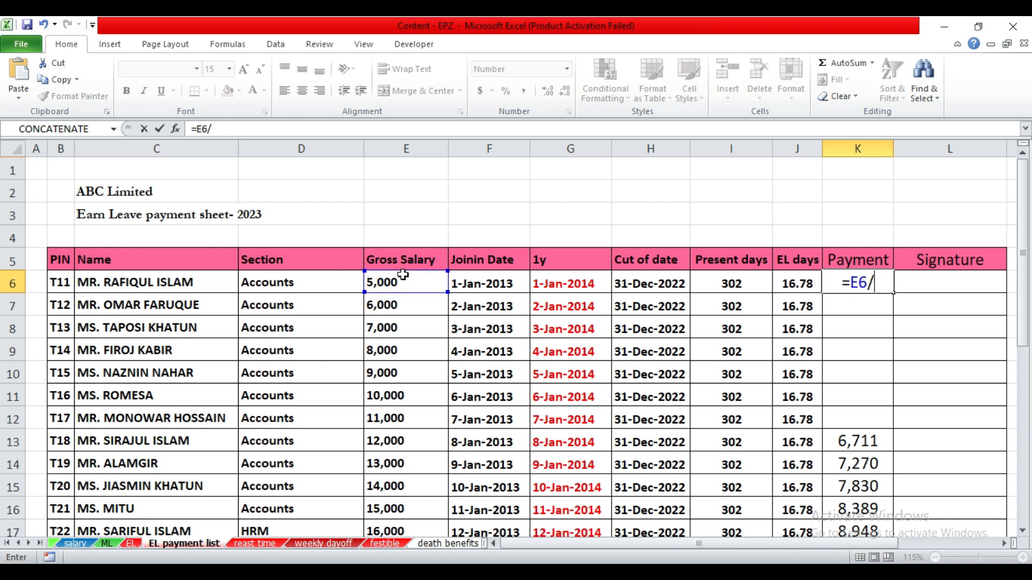
pyautogui.write('30*')
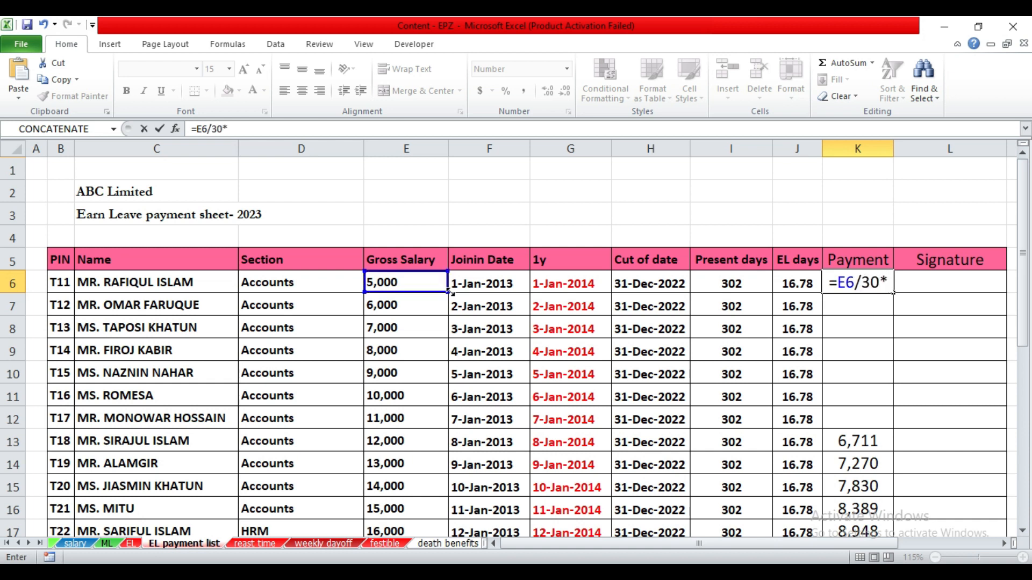
pyautogui.click(793, 284)
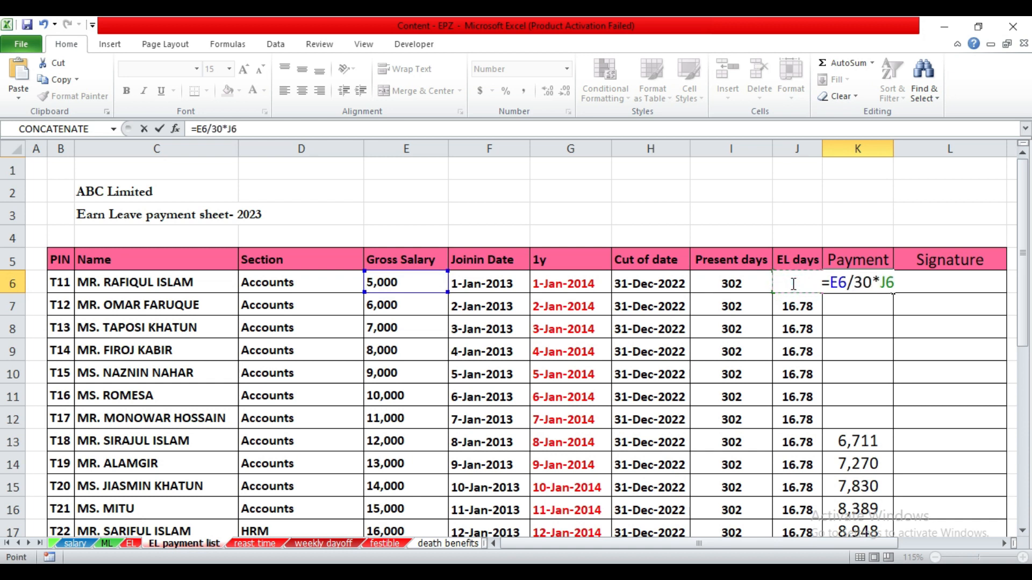
pyautogui.press('Return')
# Copy the K6 formula down the Payment column to the last employee row and check the filled rows.
pyautogui.click(883, 284)
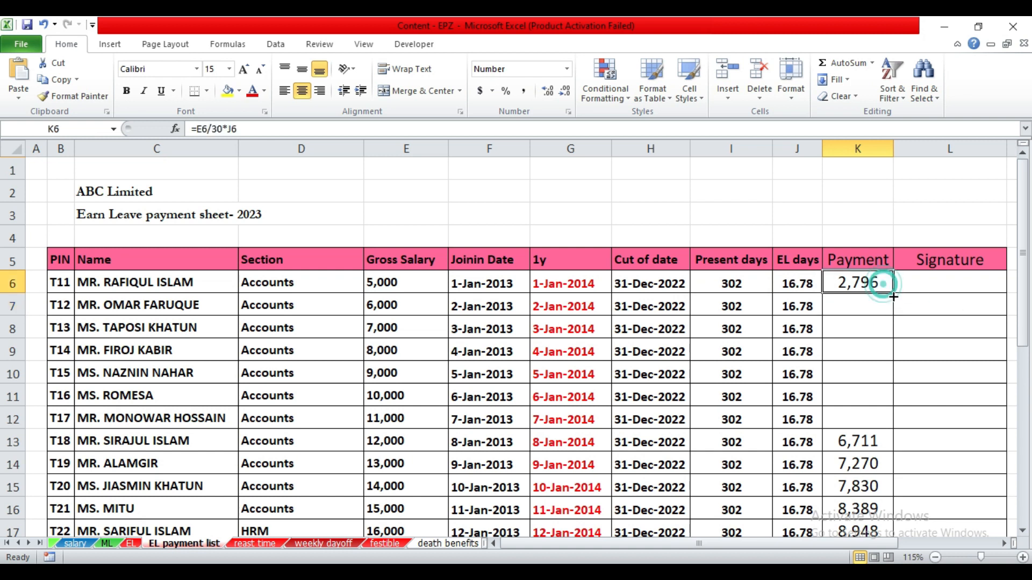
pyautogui.doubleClick(892, 295)
pyautogui.doubleClick(892, 428)
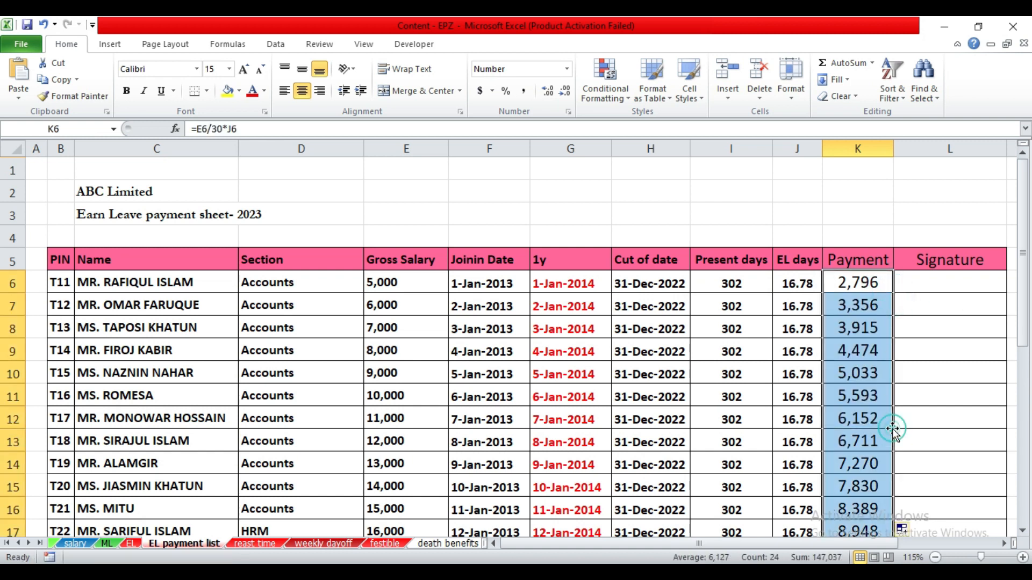
pyautogui.scroll(-6, 892, 430)
pyautogui.scroll(3, 887, 364)
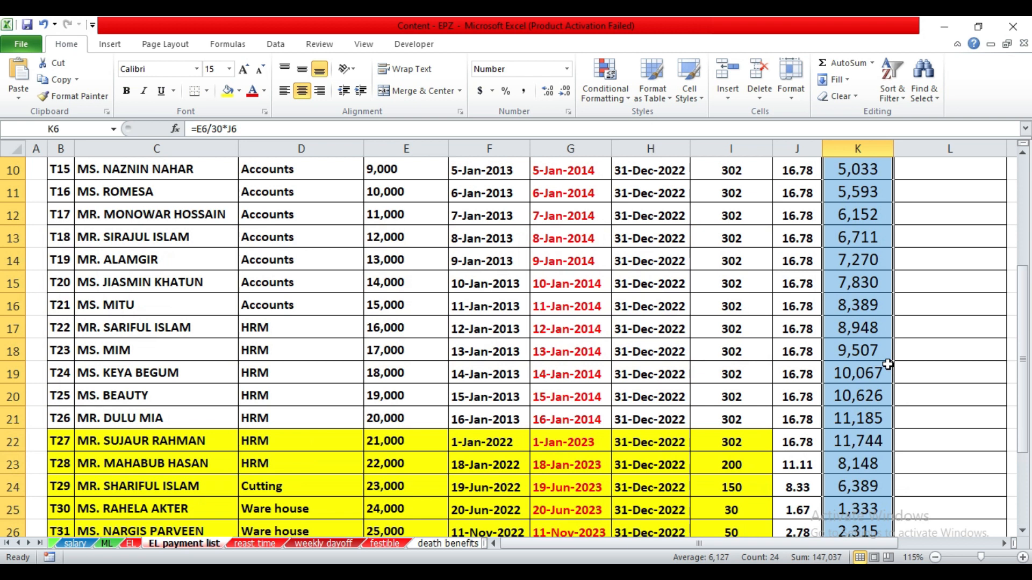
pyautogui.scroll(3, 752, 355)
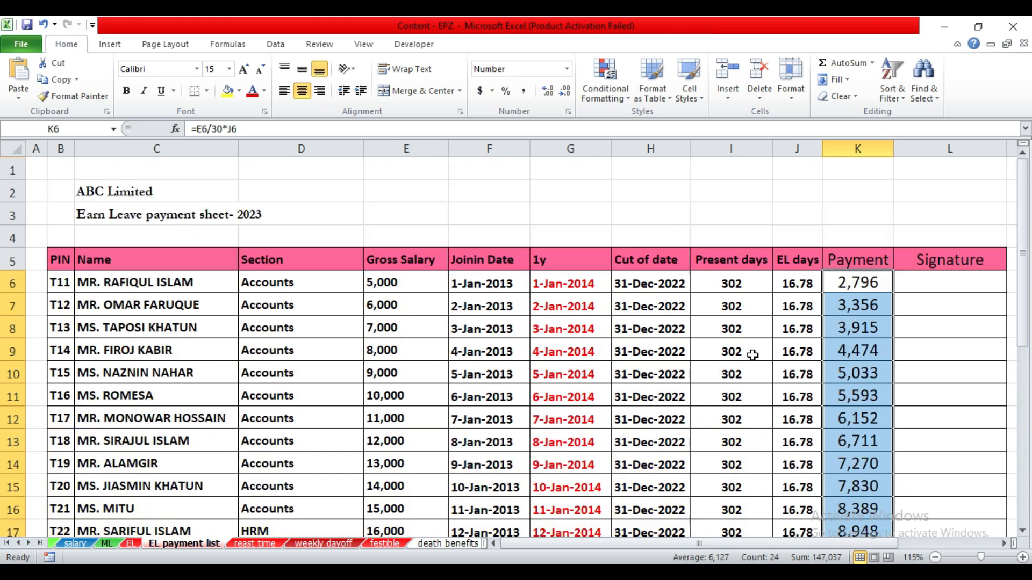
# Examine the employee rows, comparing the 1y dates in column G with the Cut of date in column H.
pyautogui.click(656, 290)
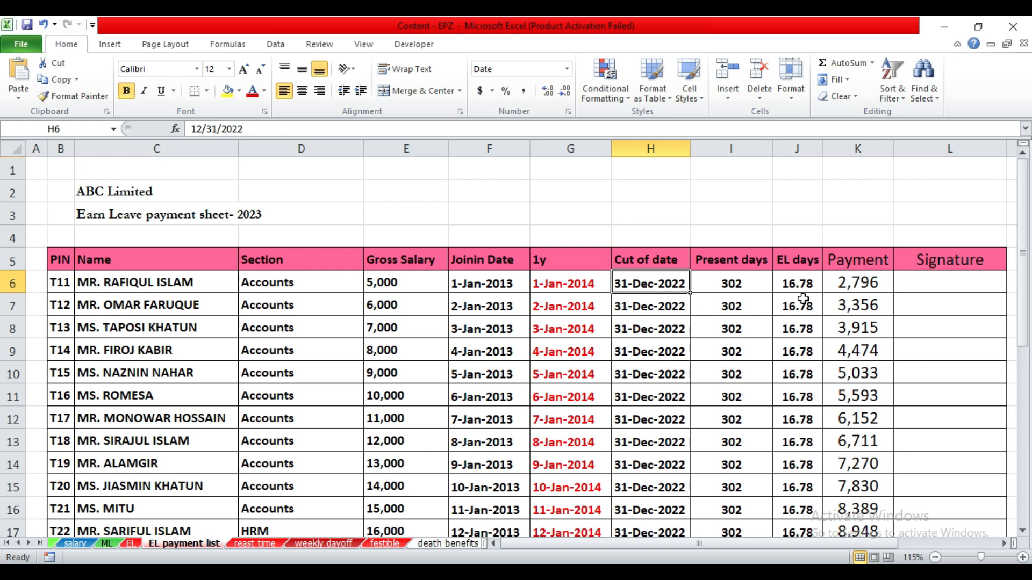
pyautogui.scroll(-3, 852, 322)
pyautogui.scroll(-3, 857, 365)
pyautogui.scroll(6, 854, 392)
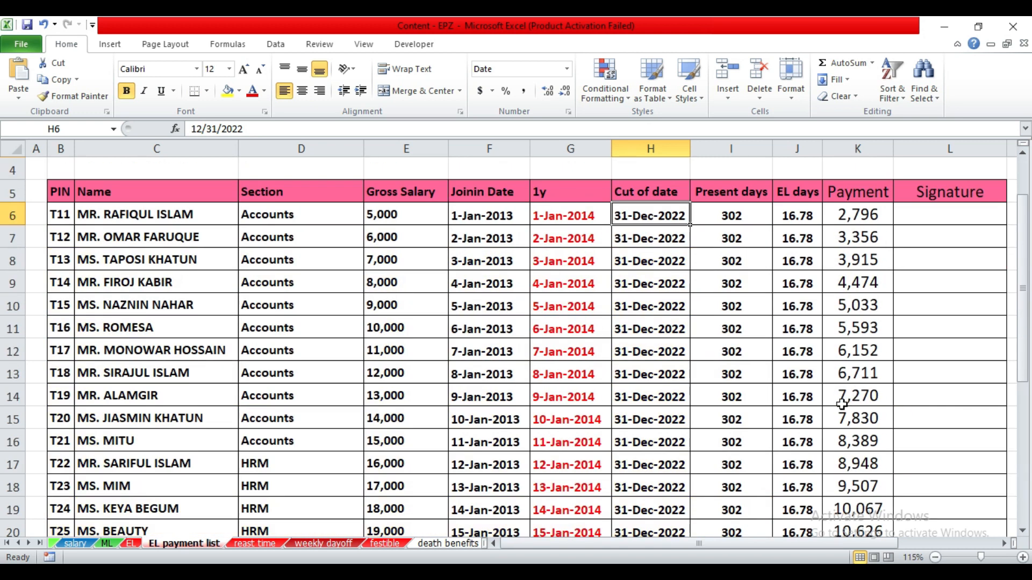
pyautogui.click(576, 140)
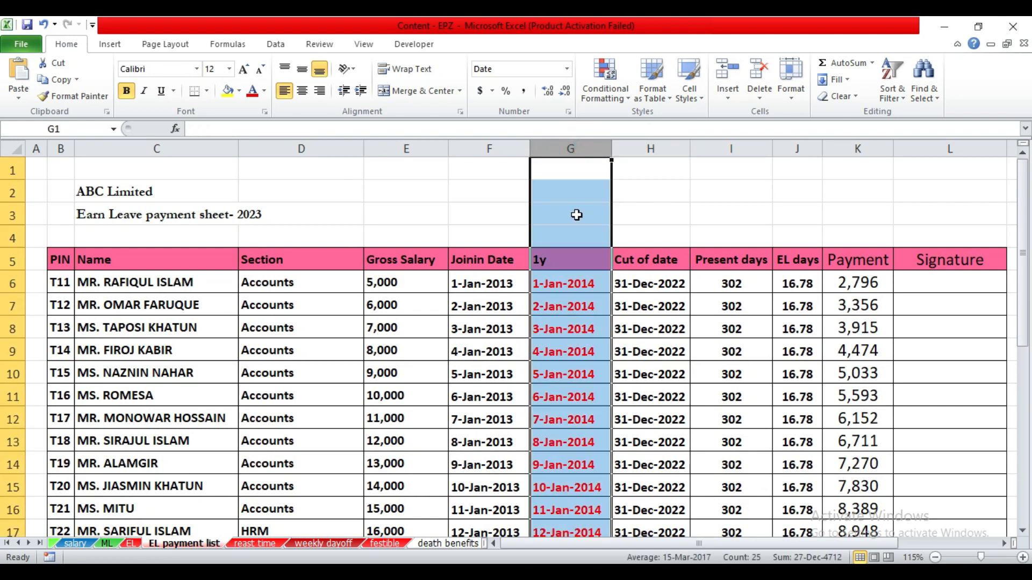
pyautogui.click(576, 215)
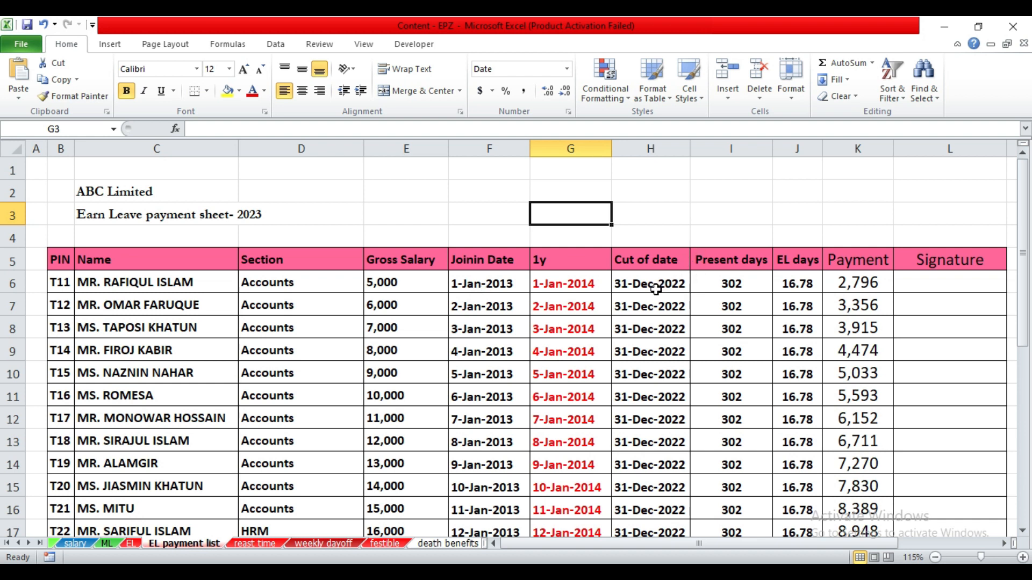
pyautogui.click(676, 290)
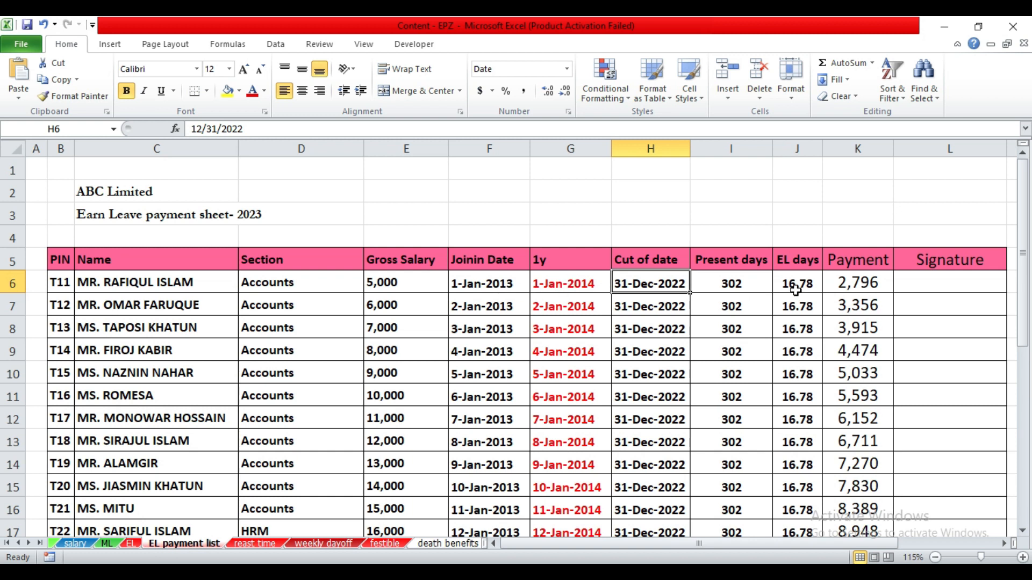
# Clear the 1y dates in G6:G11.
pyautogui.click(583, 287)
pyautogui.moveTo(578, 282); pyautogui.dragTo(571, 391)
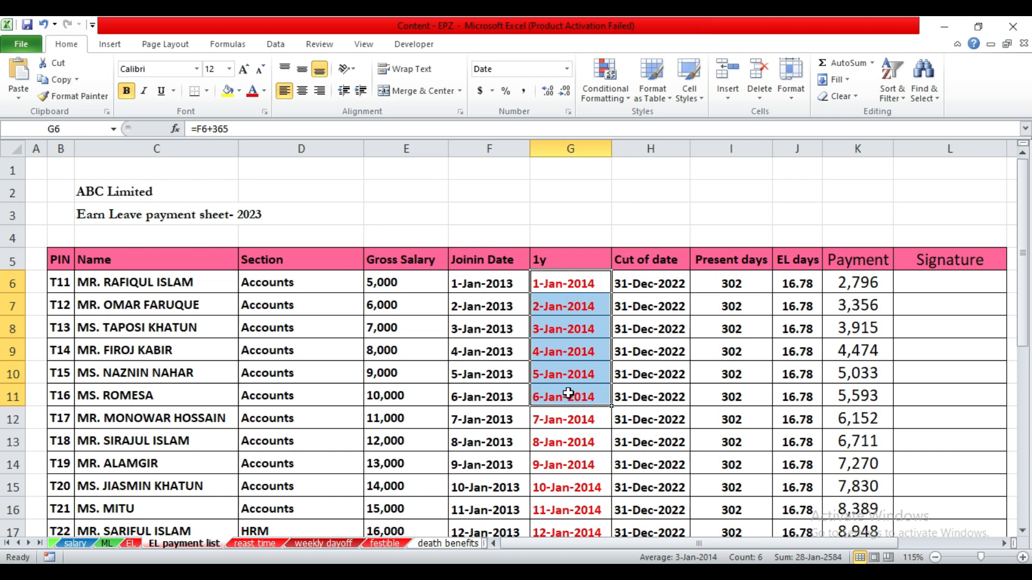
pyautogui.press('Delete')
# Enter the formula =F6+365 in G6 to calculate the date one year after joining.
pyautogui.click(580, 284)
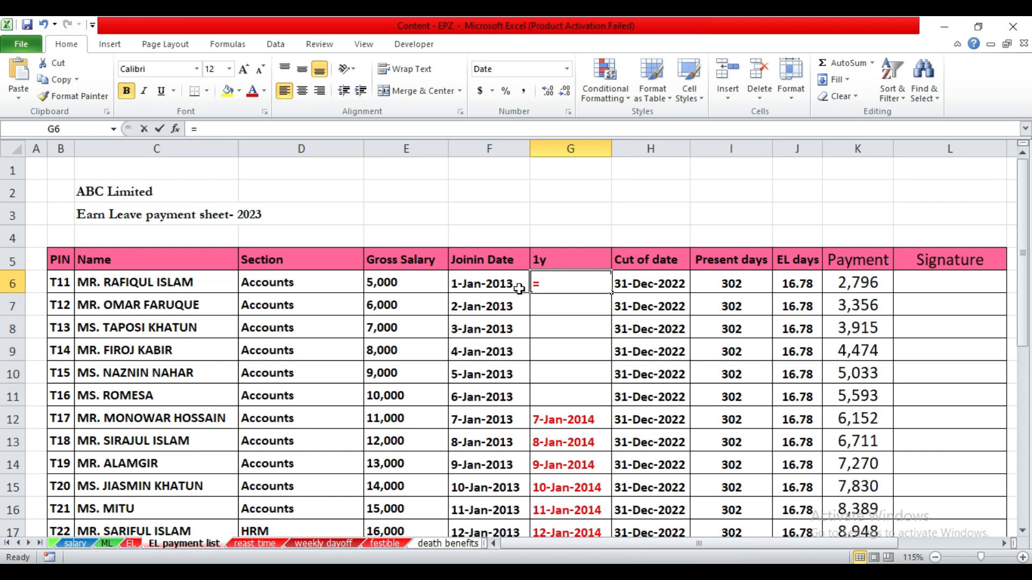
pyautogui.write('=')
pyautogui.click(477, 285)
pyautogui.write('+365')
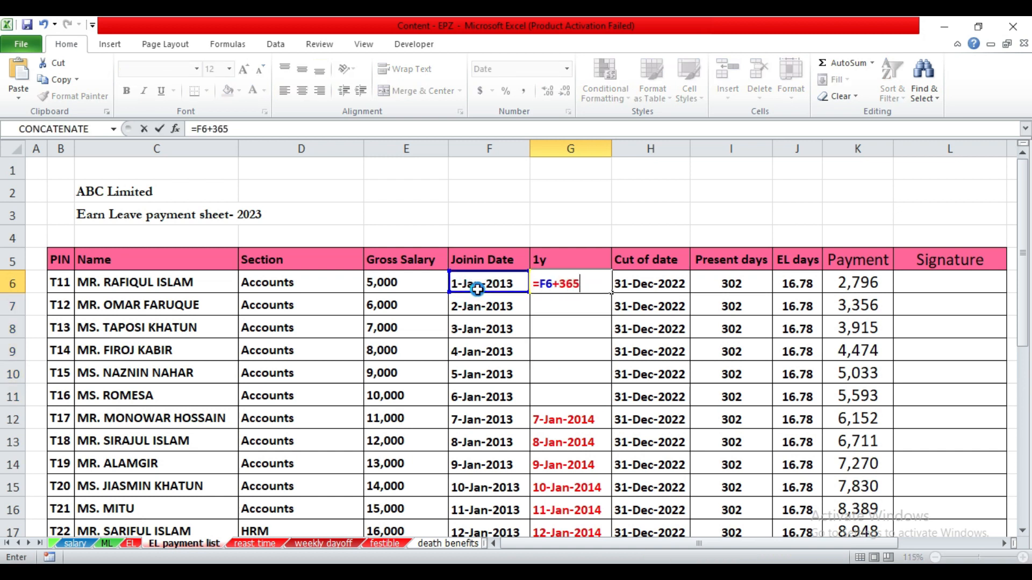
pyautogui.press('Return')
# Copy the G6 formula down the 1y column to the last employee row.
pyautogui.click(565, 282)
pyautogui.doubleClick(612, 291)
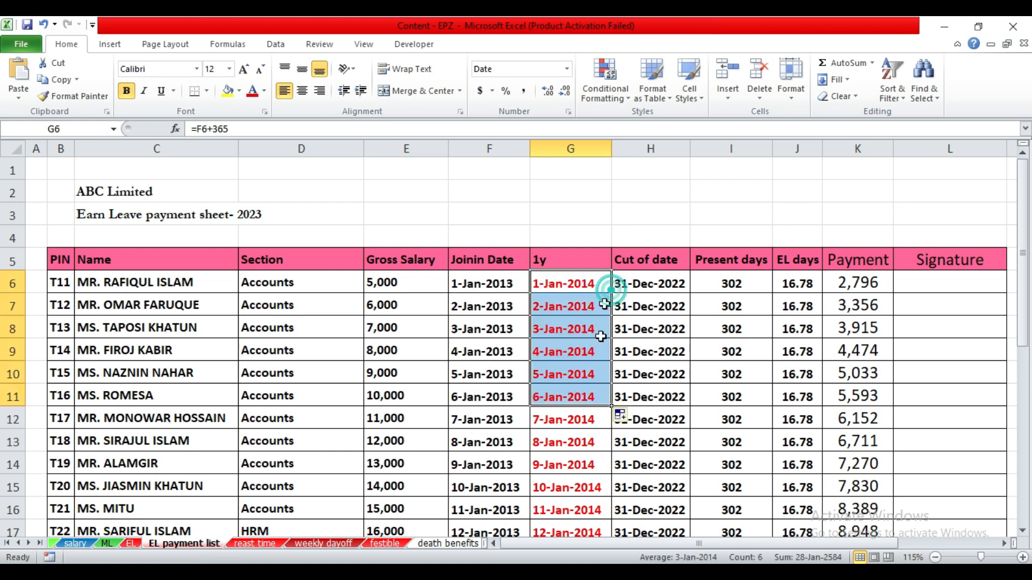
pyautogui.doubleClick(609, 409)
pyautogui.scroll(-2, 606, 410)
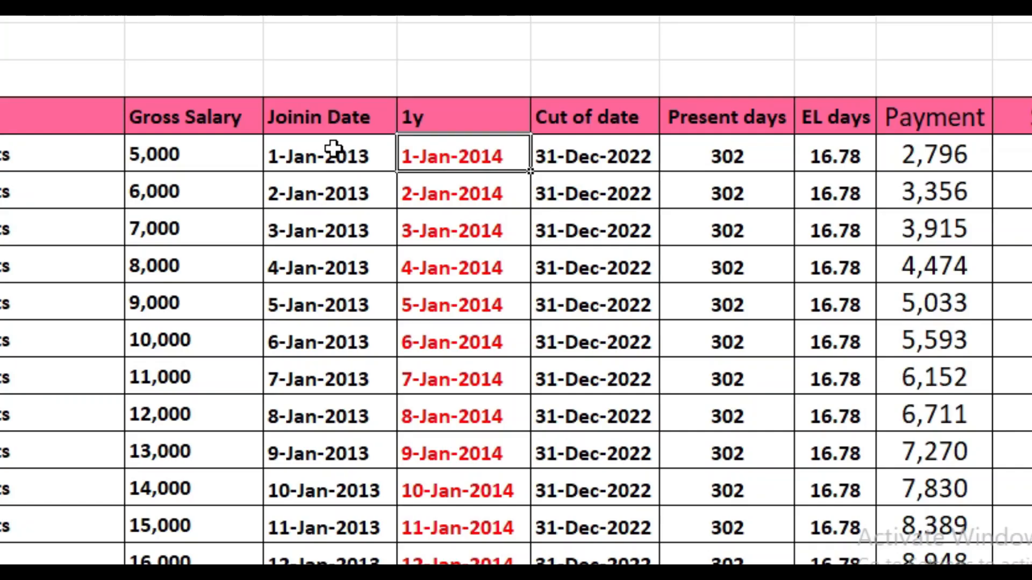
# Compare the joining date, 1y date and Cut of date in row 6, and the joining and 1y dates in row 22.
pyautogui.click(489, 282)
pyautogui.click(465, 158)
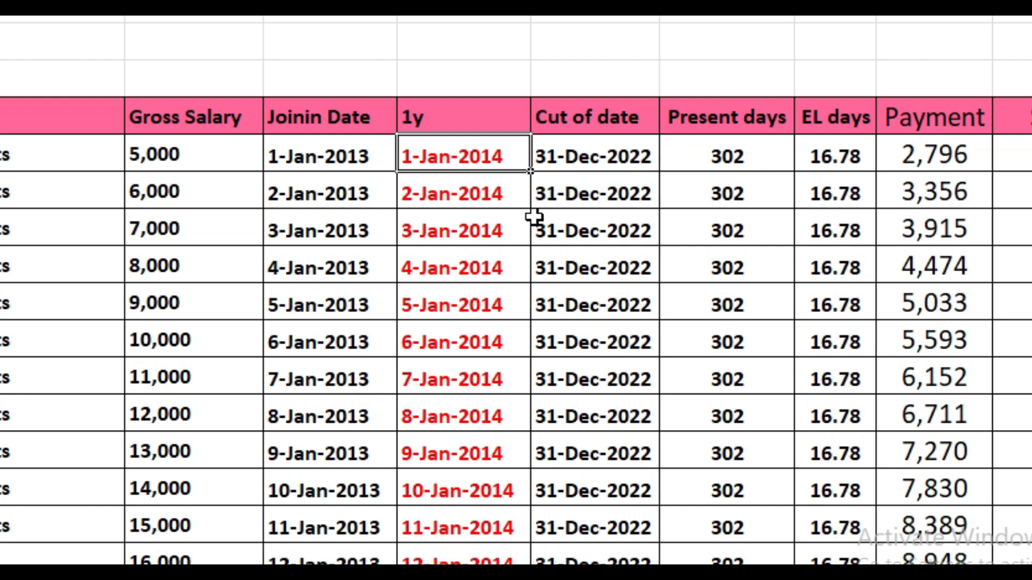
pyautogui.click(605, 158)
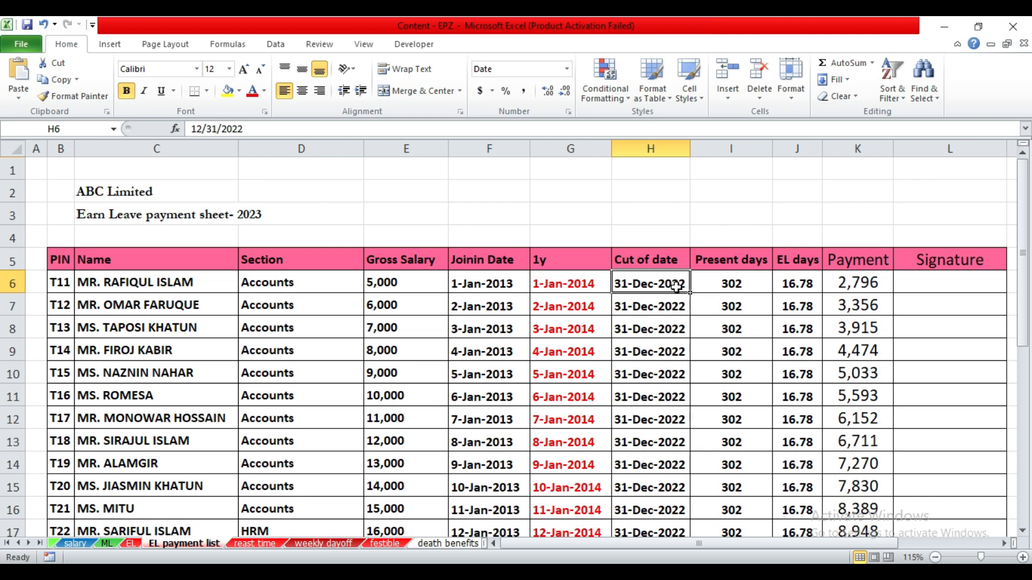
pyautogui.scroll(-3, 584, 326)
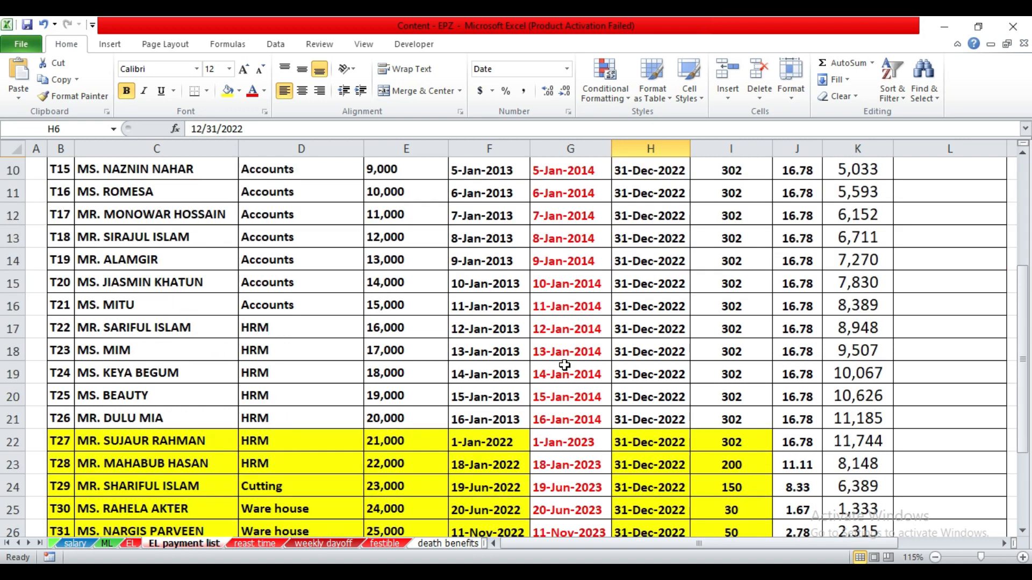
pyautogui.scroll(-2, 565, 365)
pyautogui.click(558, 312)
pyautogui.click(472, 309)
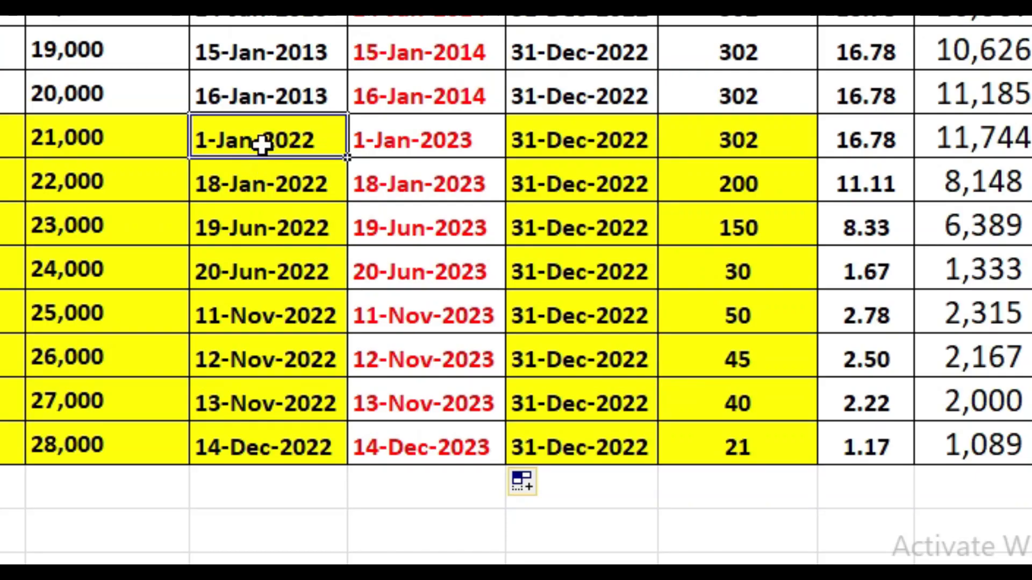
pyautogui.click(511, 307)
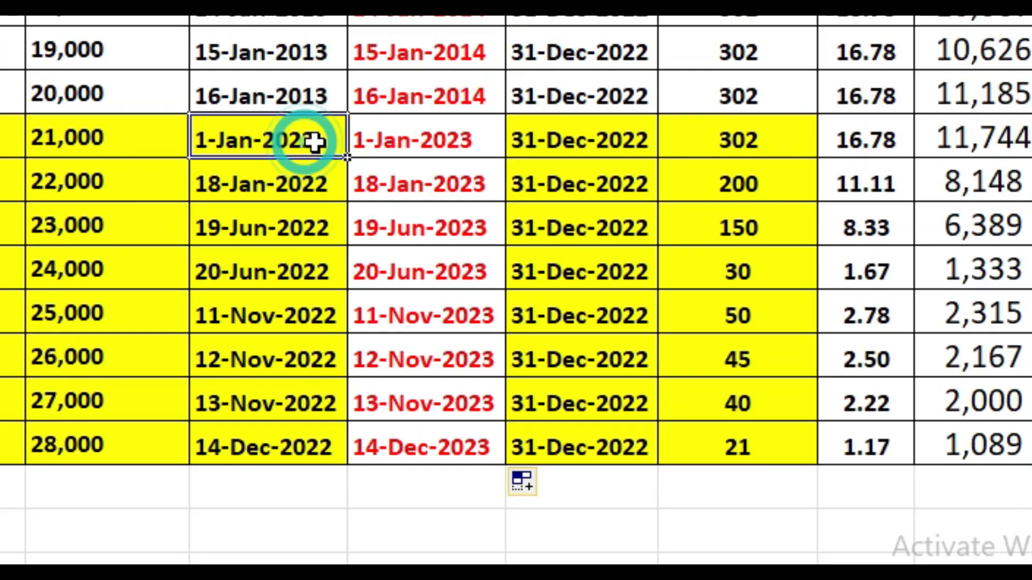
pyautogui.click(419, 144)
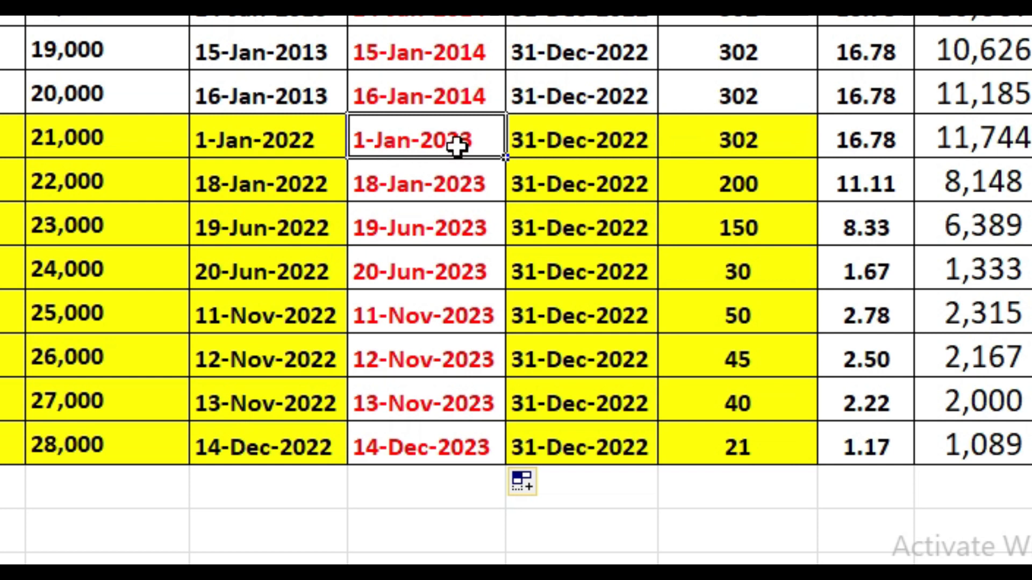
# Remove the yellow fill from row 22 and insert a blank row directly below it, above the 18-Jan-2022 joiner.
pyautogui.click(264, 189)
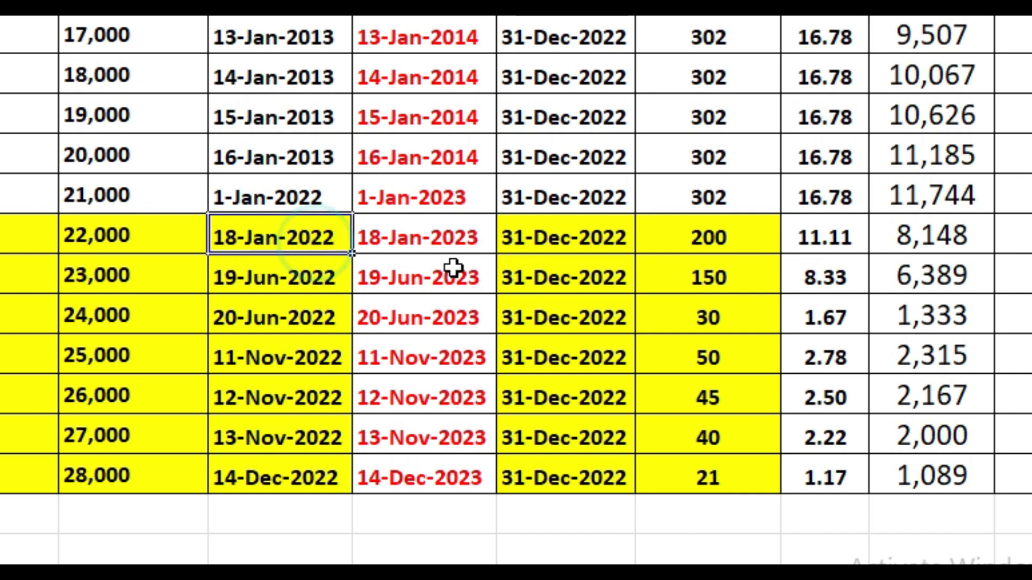
pyautogui.click(408, 239)
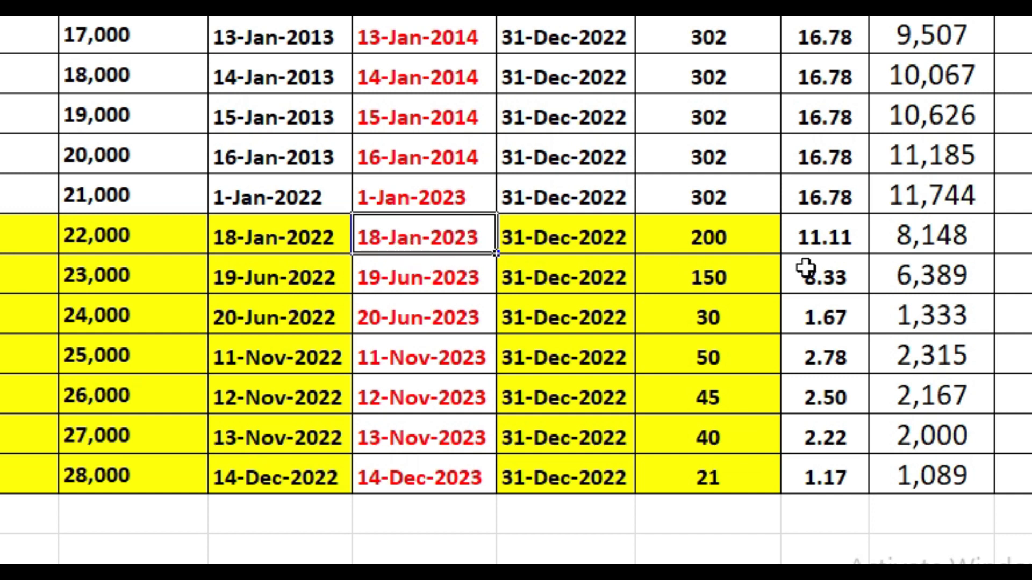
pyautogui.click(12, 329)
pyautogui.hotkey('ctrl', 'shift', '+')
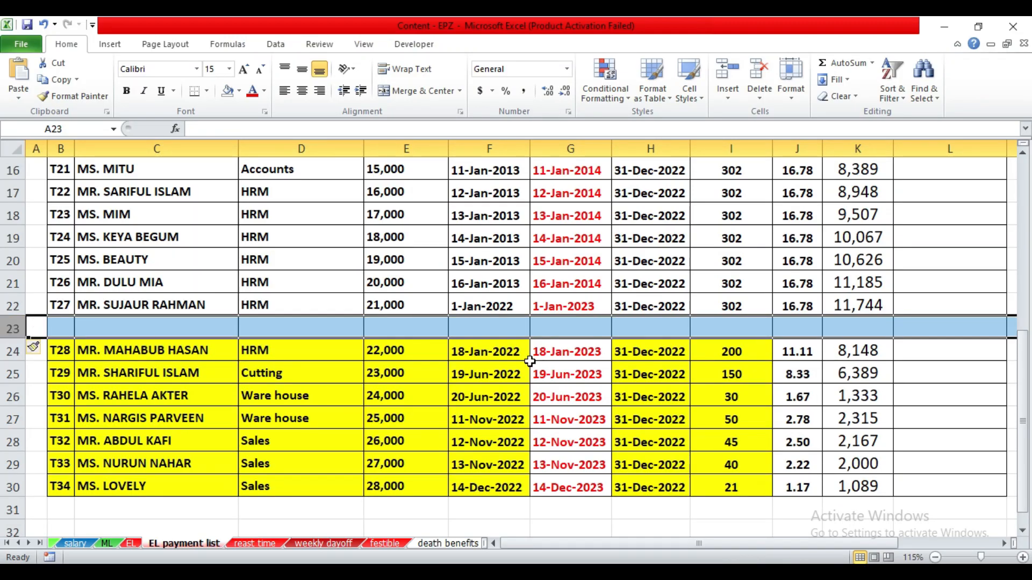
# Review the 1y dates and payments of the separated rows 24 to 30 against the 1y dates in G6:G22.
pyautogui.moveTo(563, 354); pyautogui.dragTo(574, 485)
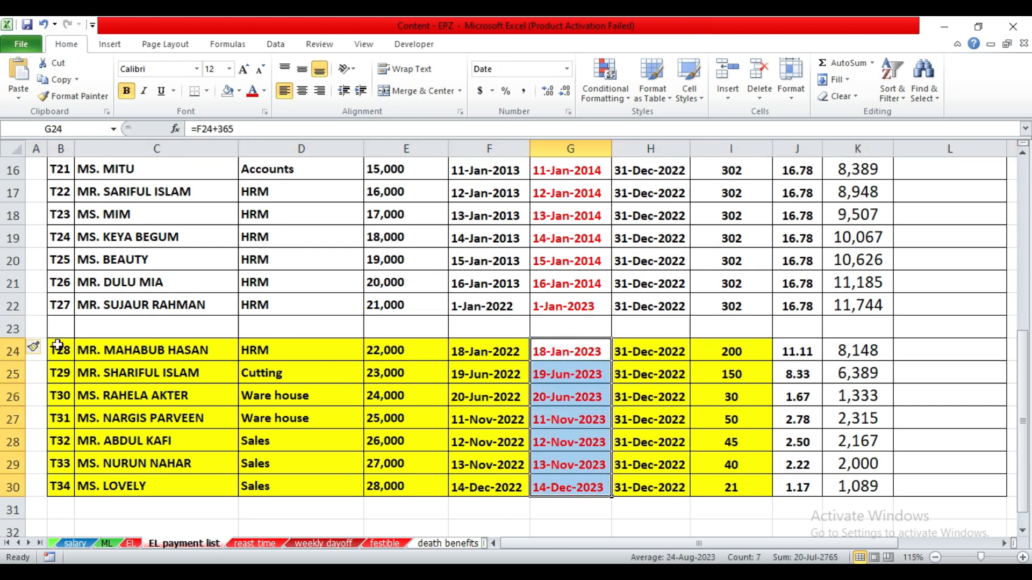
pyautogui.moveTo(12, 349); pyautogui.dragTo(51, 481)
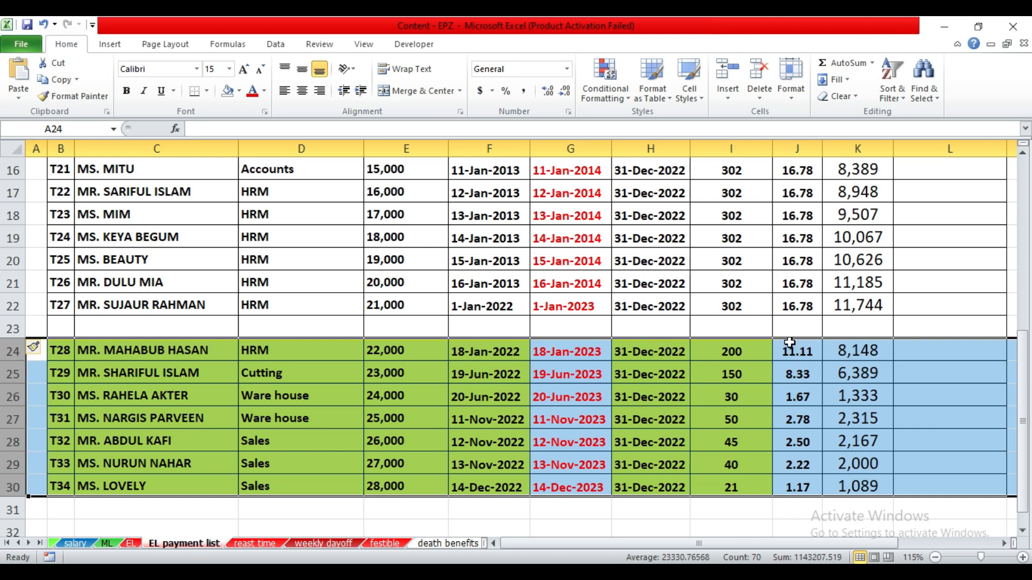
pyautogui.click(584, 347)
pyautogui.click(579, 308)
pyautogui.moveTo(579, 308); pyautogui.dragTo(584, 203)
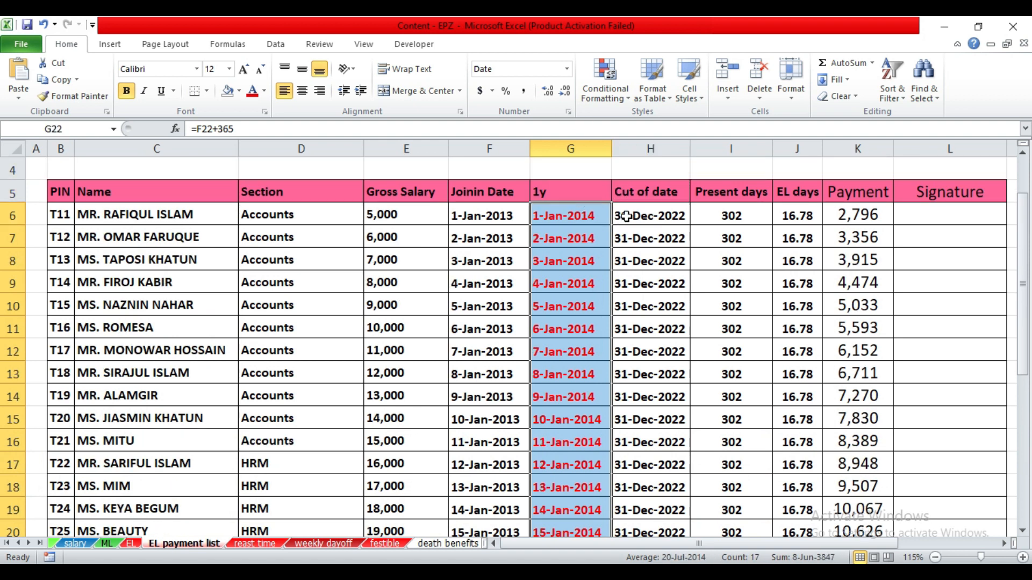
pyautogui.scroll(-2, 801, 279)
pyautogui.scroll(-1, 809, 295)
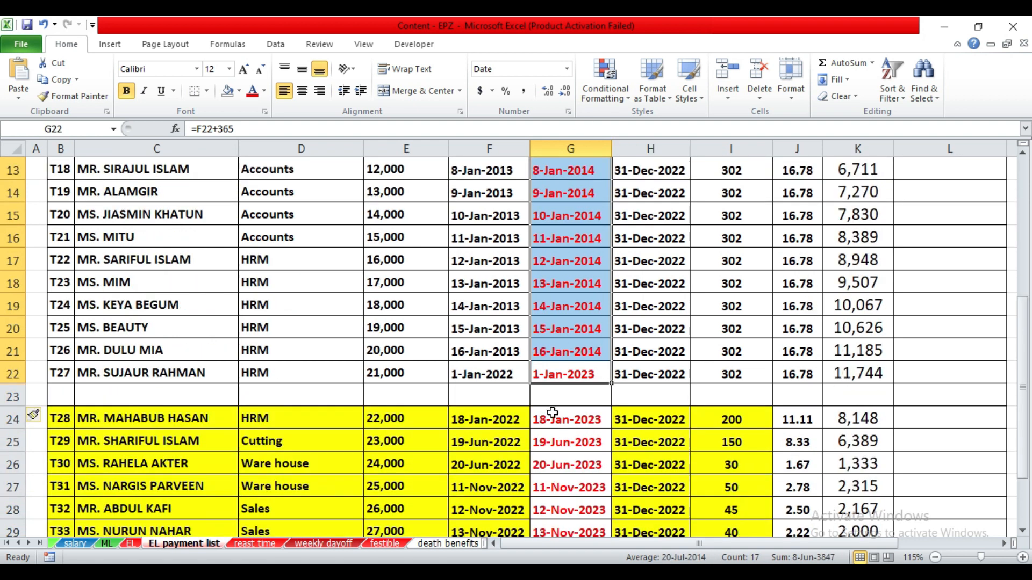
pyautogui.scroll(-2, 553, 414)
pyautogui.click(563, 285)
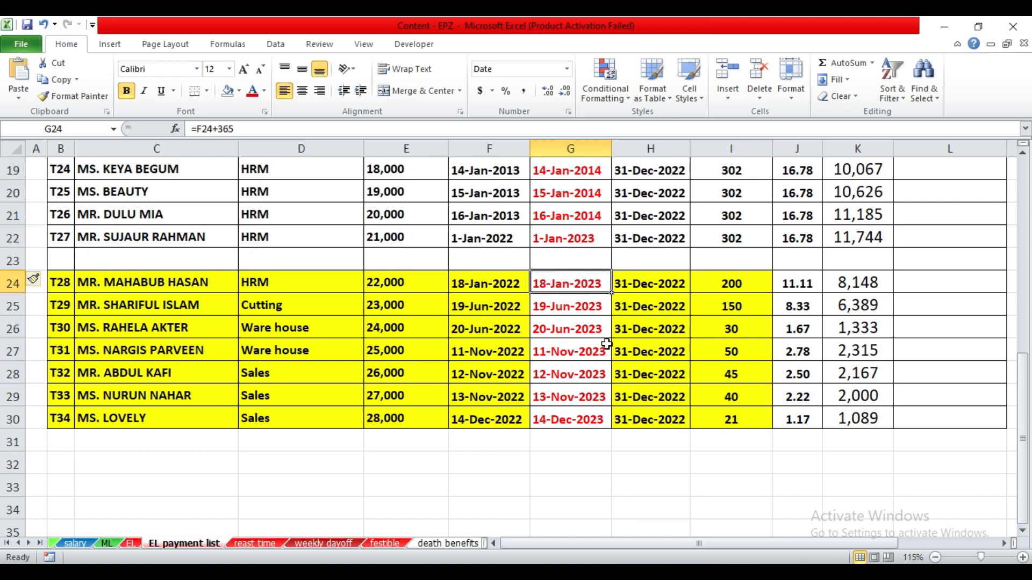
pyautogui.moveTo(865, 279); pyautogui.dragTo(862, 416)
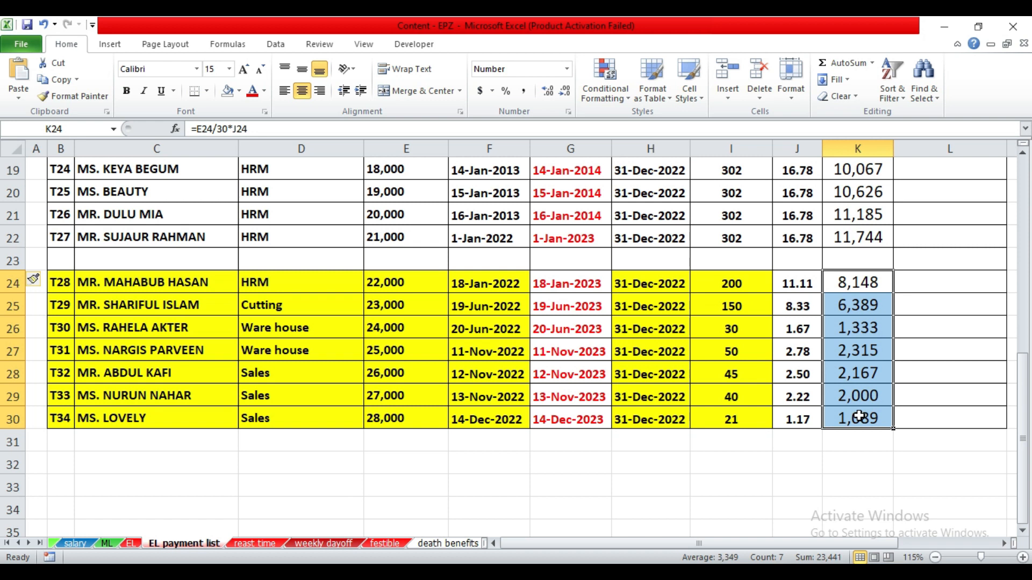
# Examine row 24's joining, 1y and cut of dates together with its present days, EL days and payment.
pyautogui.click(643, 285)
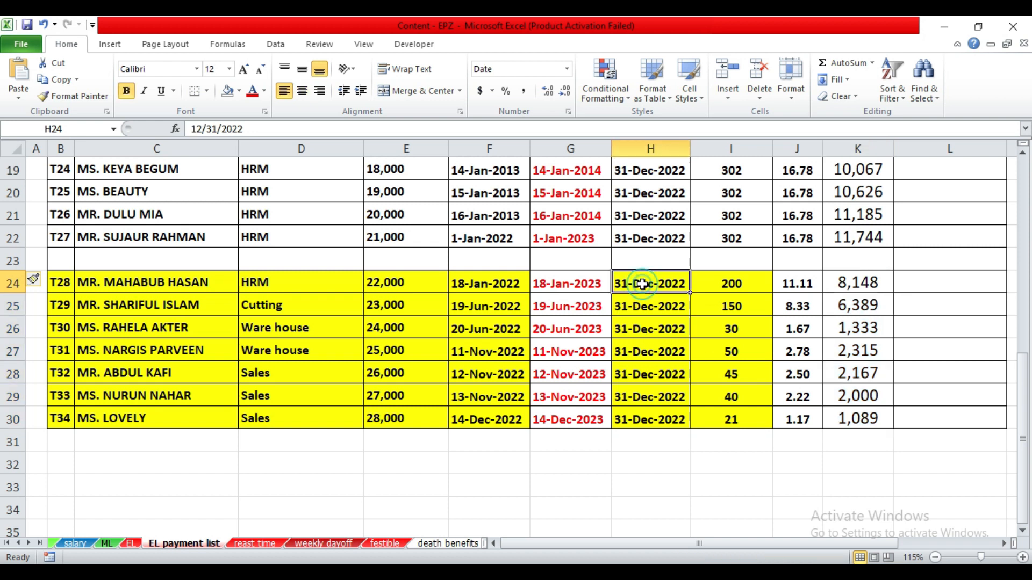
pyautogui.click(576, 285)
pyautogui.click(495, 287)
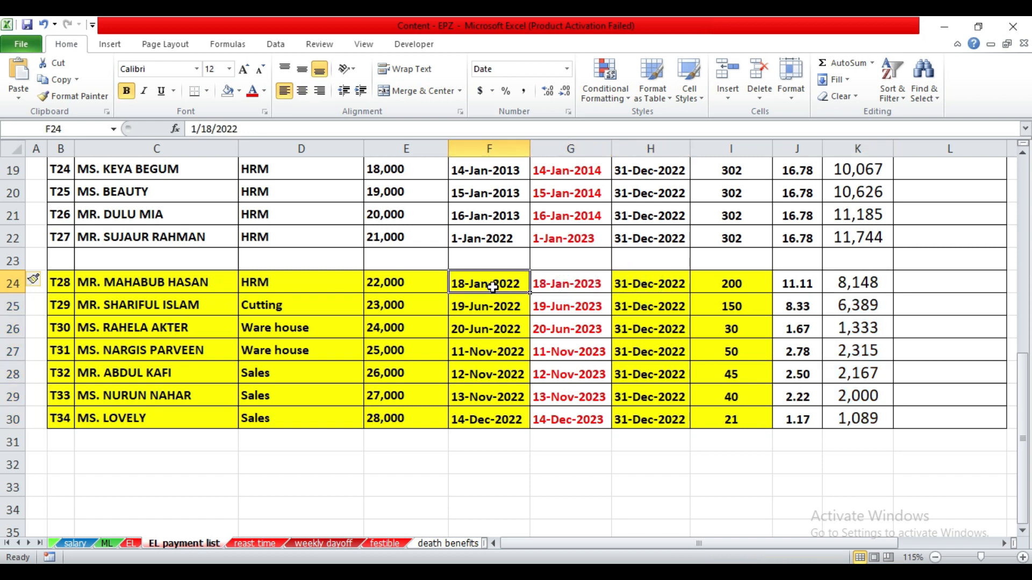
pyautogui.click(578, 284)
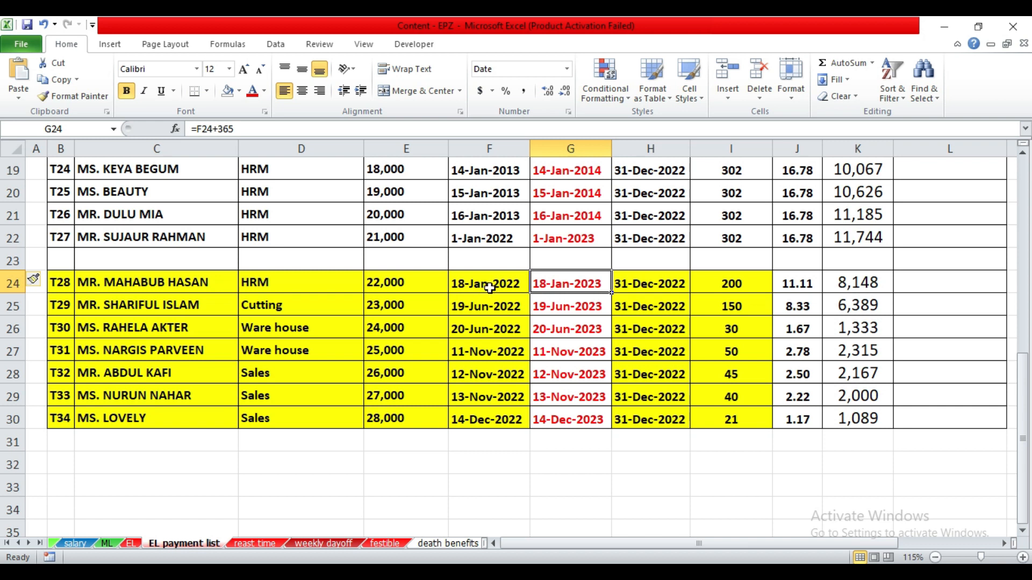
pyautogui.click(650, 287)
pyautogui.click(732, 283)
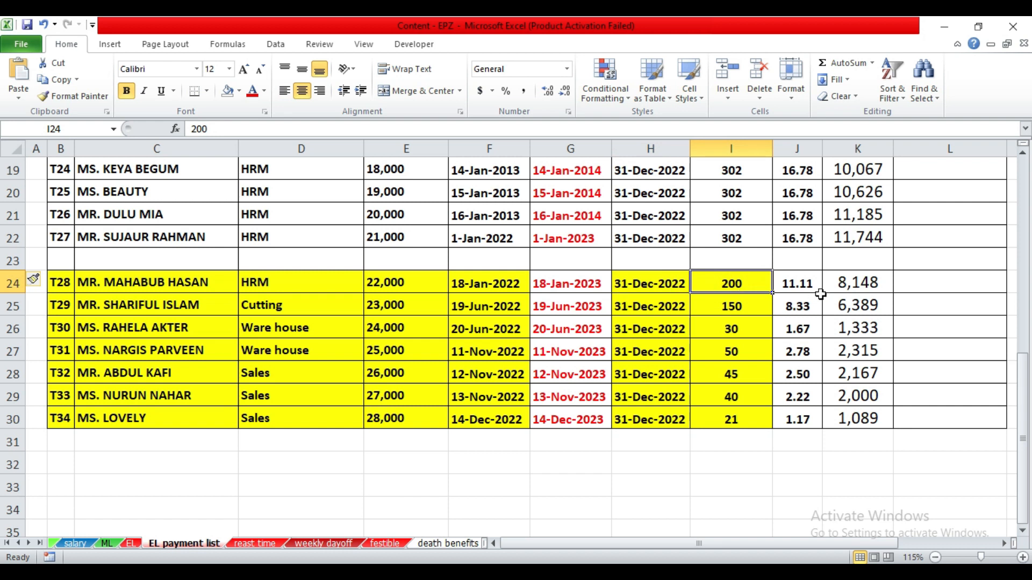
pyautogui.click(869, 286)
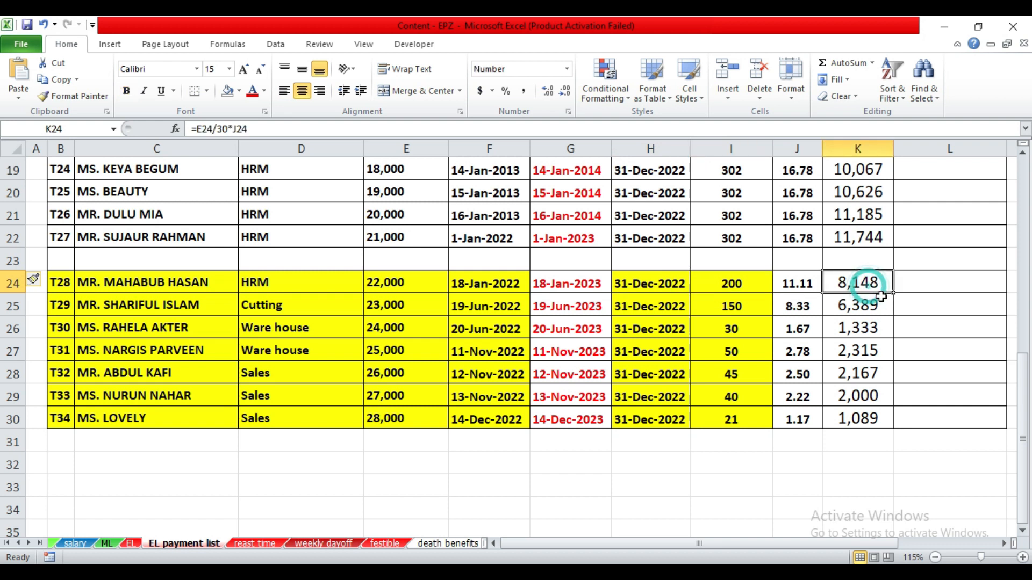
pyautogui.click(801, 291)
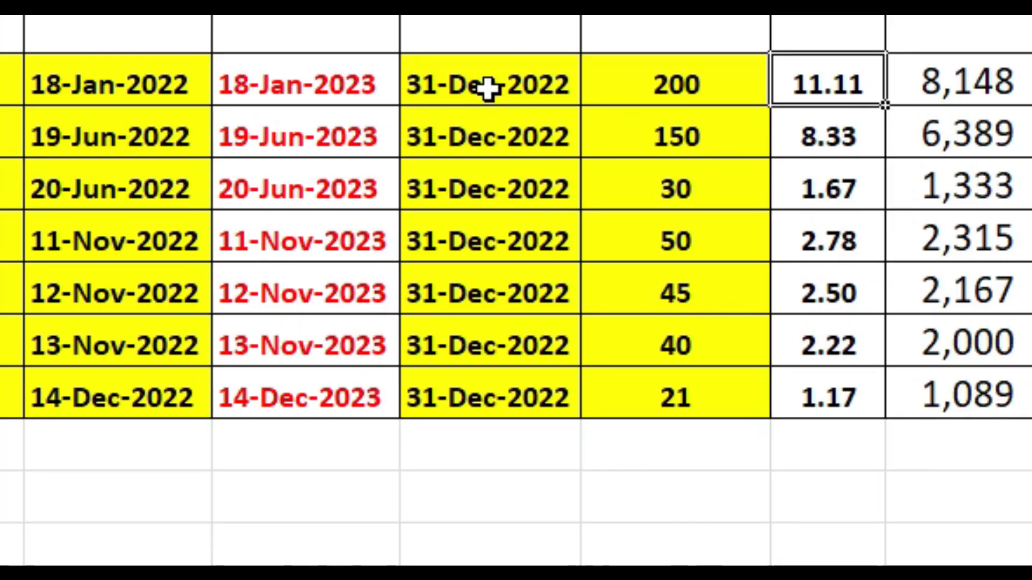
pyautogui.click(488, 88)
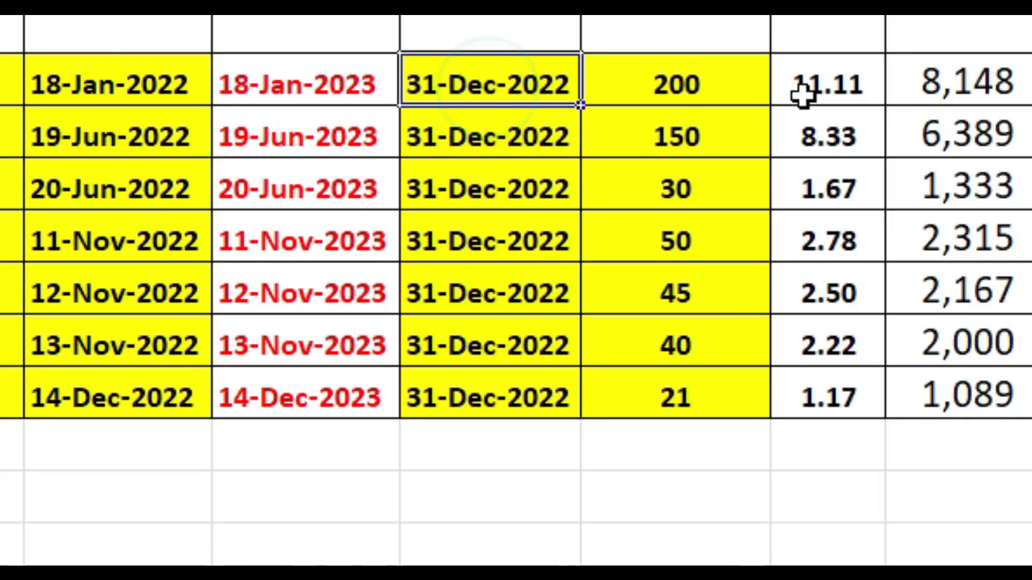
pyautogui.click(838, 94)
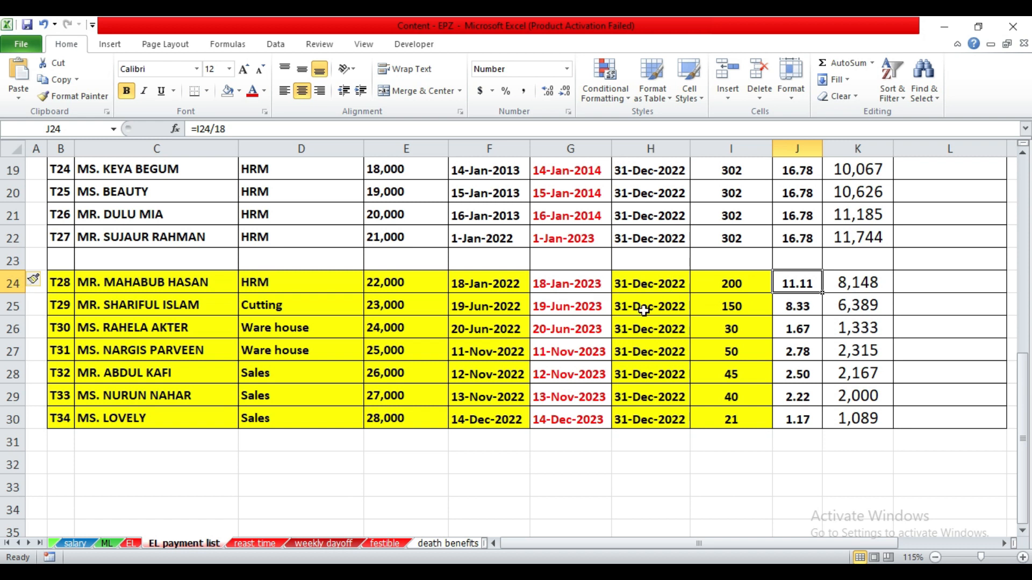
# Recheck row 24's dates, present days and payment through to its Signature cell, then look over the upper employee rows.
pyautogui.click(569, 283)
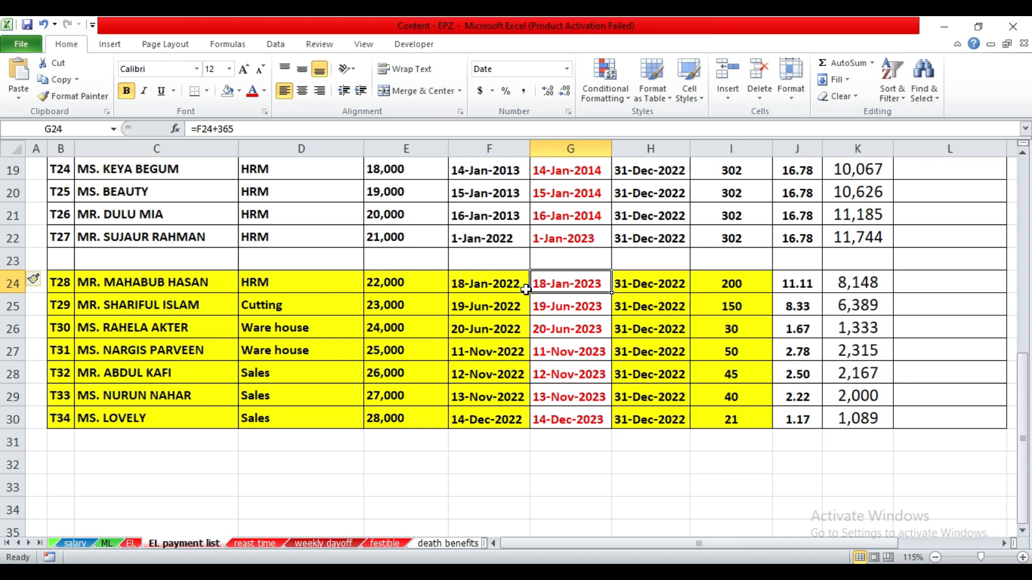
pyautogui.click(655, 290)
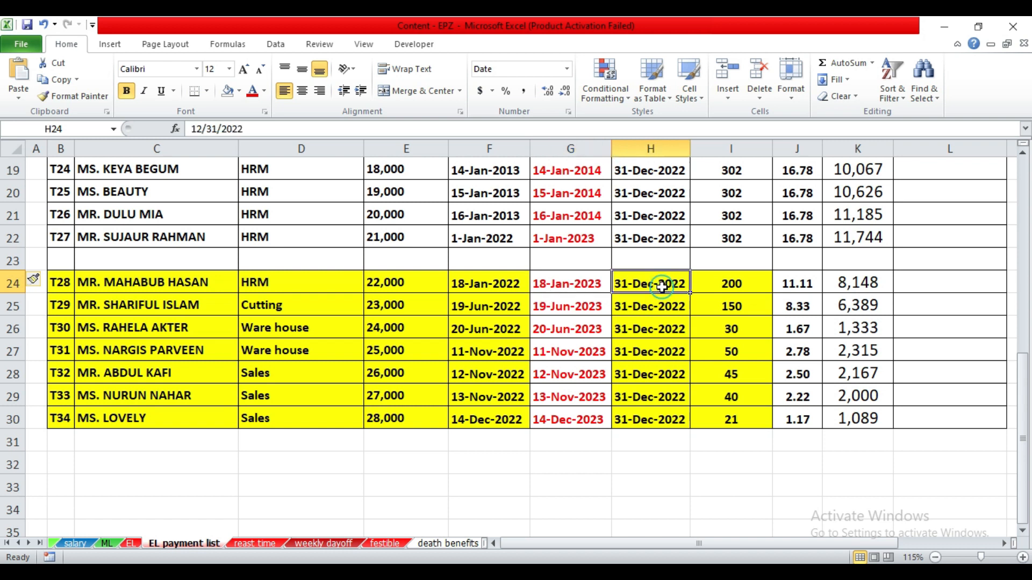
pyautogui.click(745, 283)
pyautogui.click(840, 284)
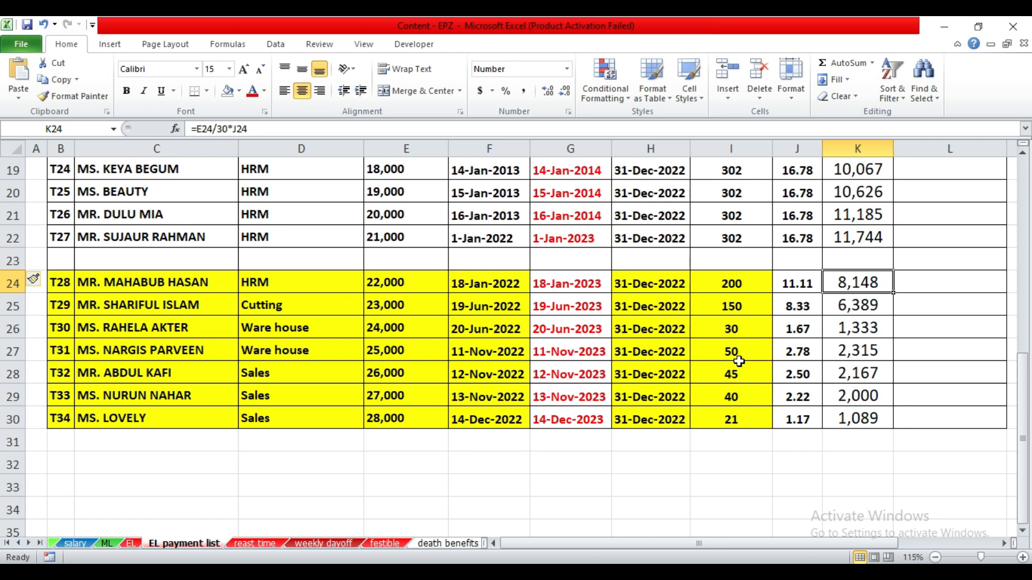
pyautogui.scroll(1, 707, 364)
pyautogui.scroll(-2, 707, 373)
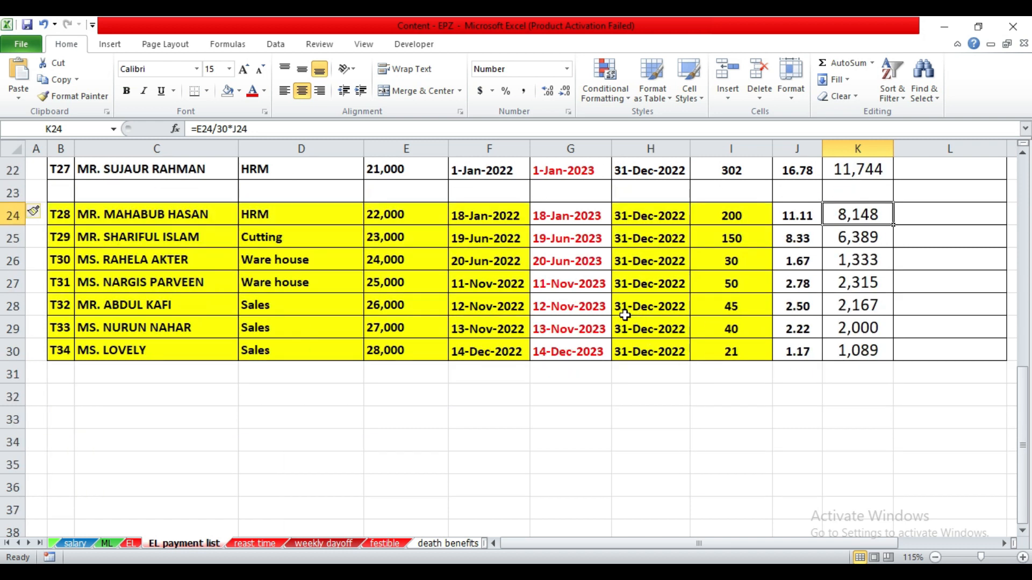
pyautogui.scroll(1, 624, 316)
pyautogui.click(510, 282)
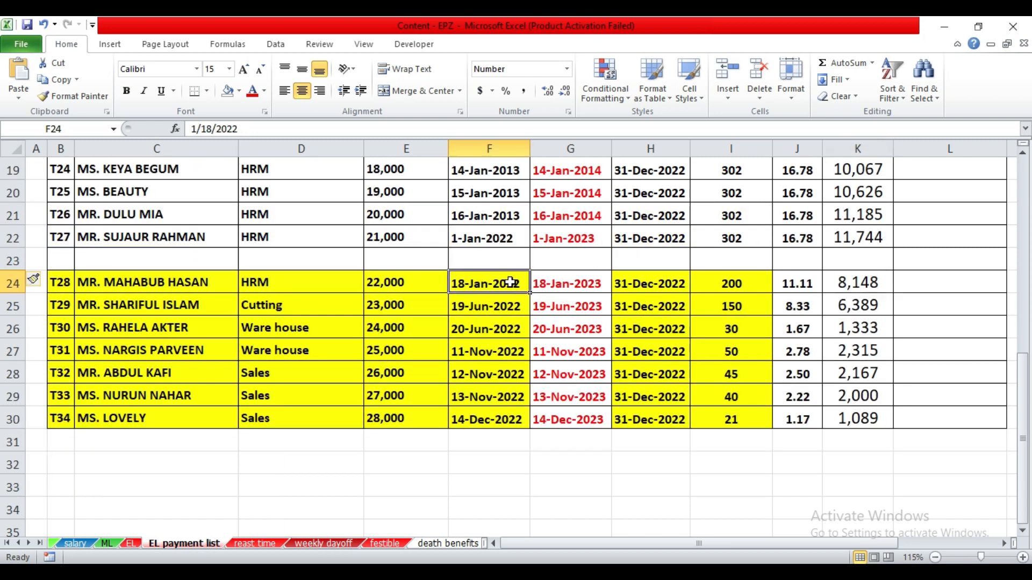
pyautogui.moveTo(509, 282); pyautogui.dragTo(727, 284)
pyautogui.click(857, 278)
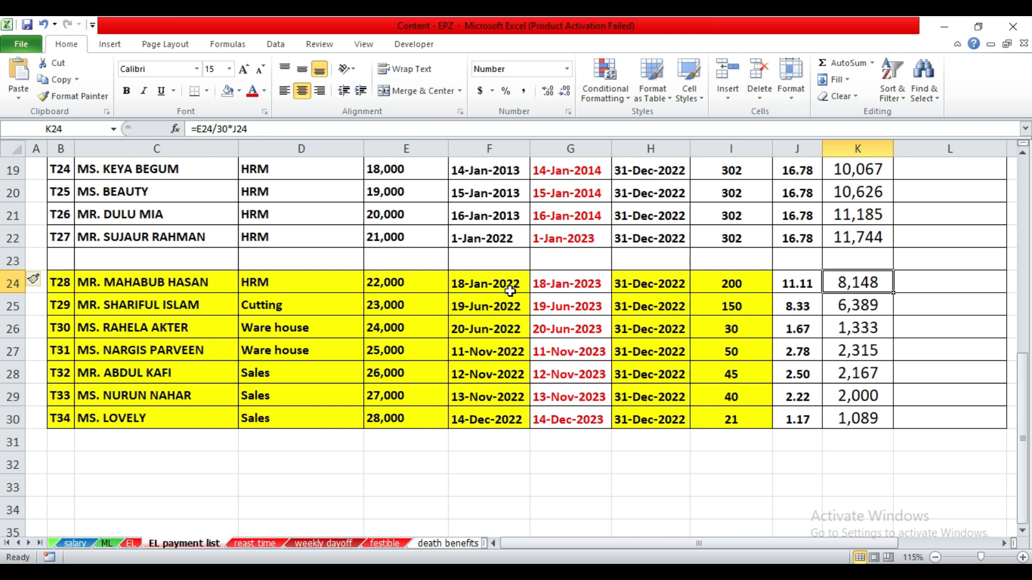
pyautogui.click(921, 281)
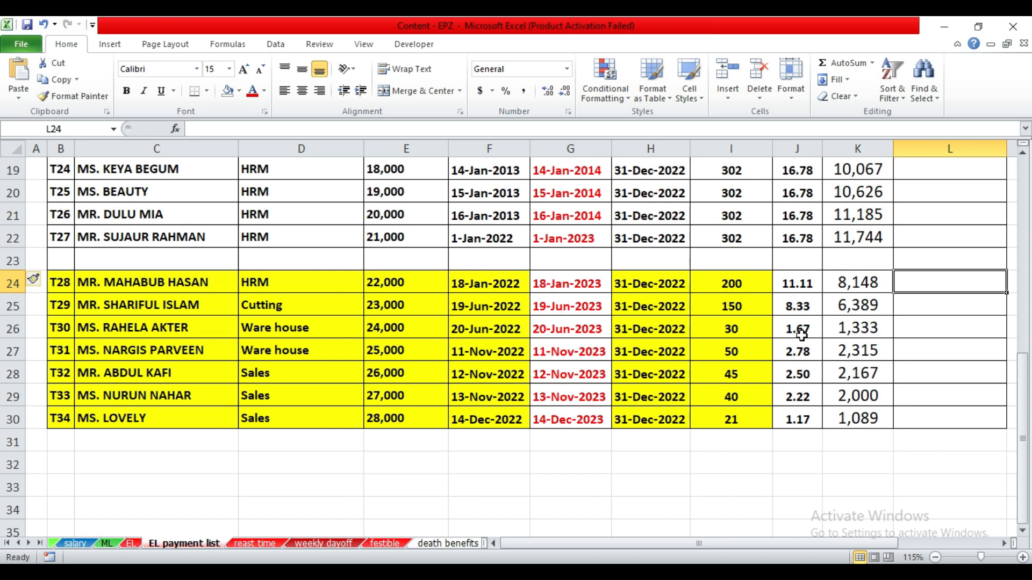
pyautogui.scroll(5, 681, 302)
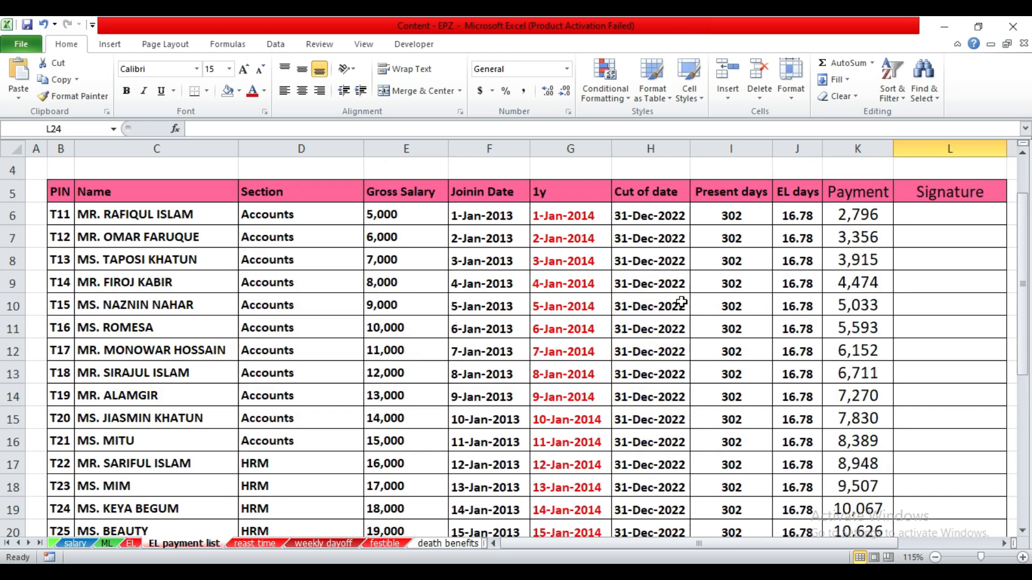